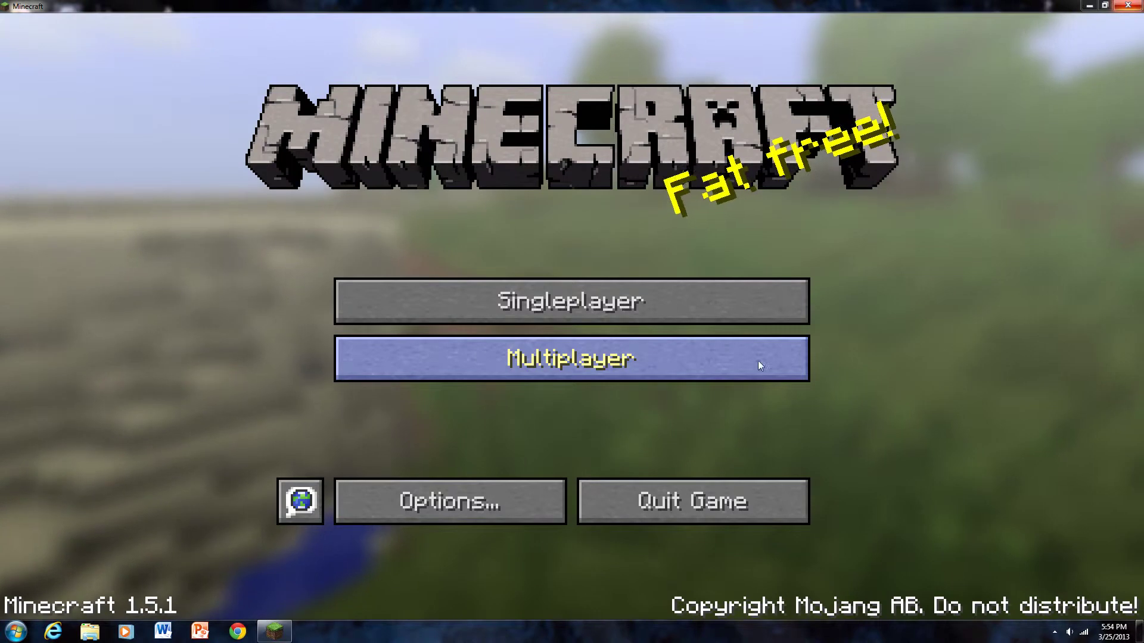
Create a default Survival world named New World, walk toward a dead bush, and pause.
left_click(495, 313)
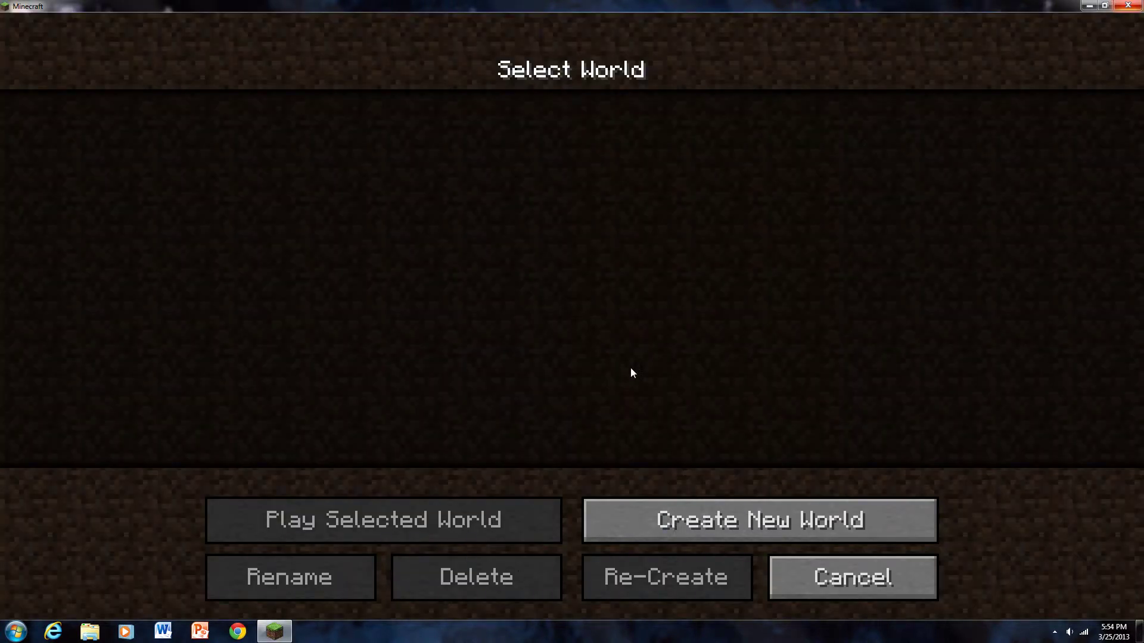
left_click(656, 520)
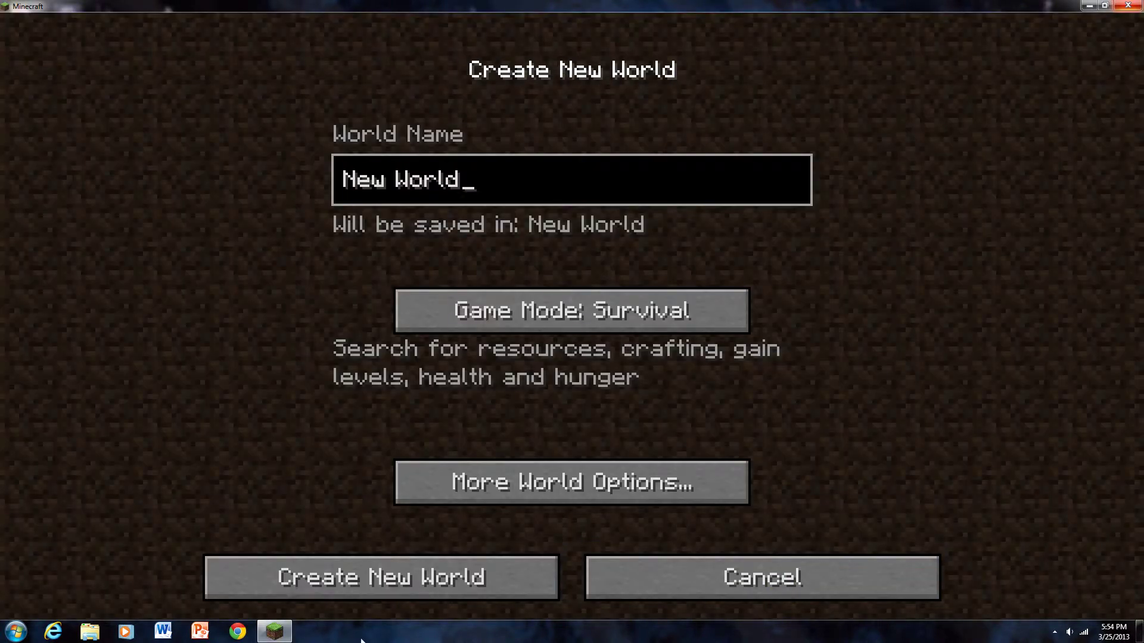
left_click(387, 578)
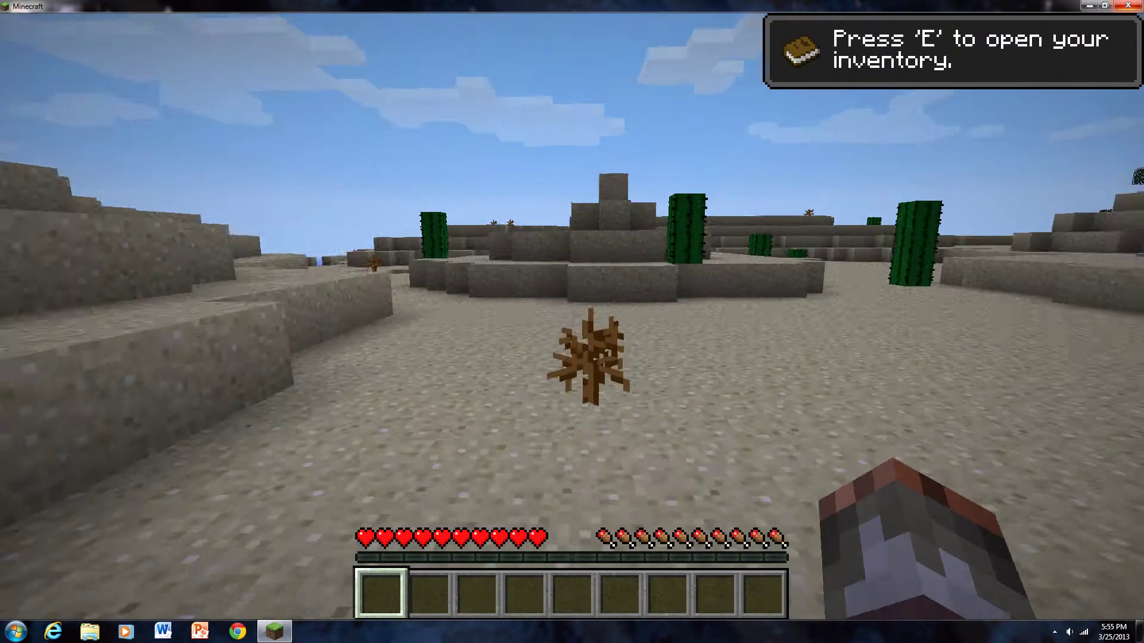
key("w")
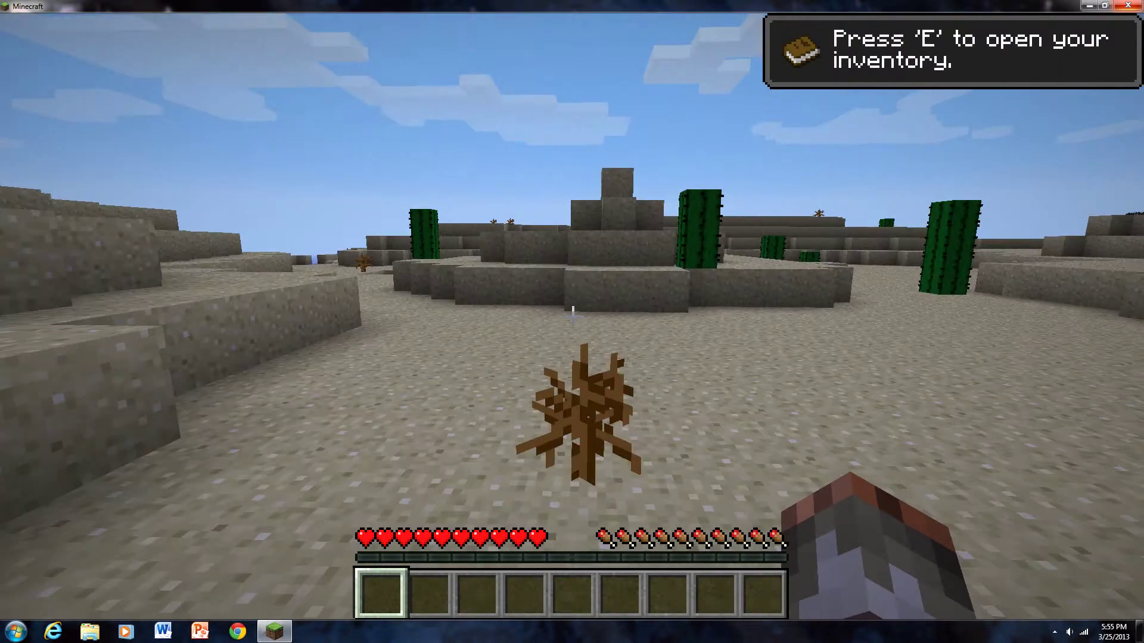
key("Escape")
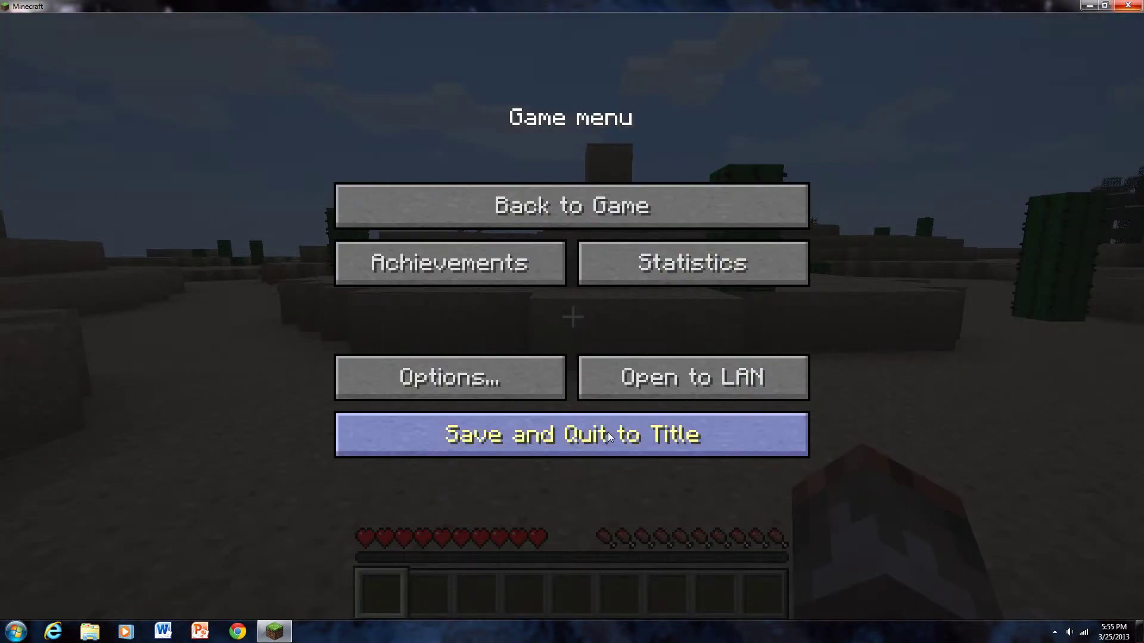
Save and quit New World, confirm the texture pack folder holds only Default, then exit Minecraft.
left_click(609, 437)
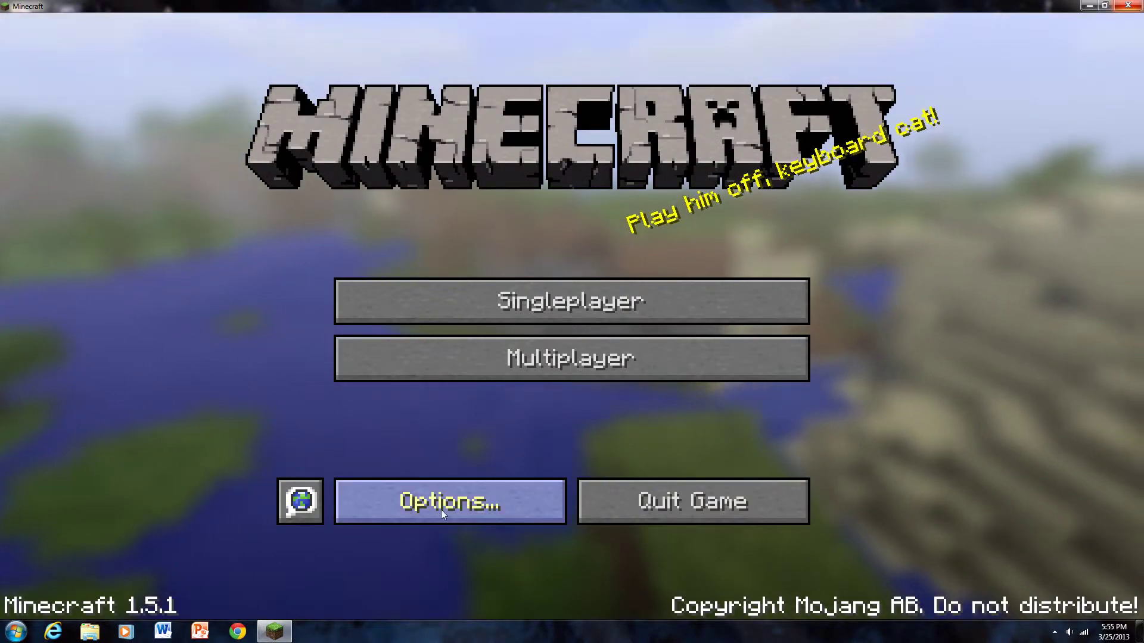
left_click(441, 510)
left_click(353, 469)
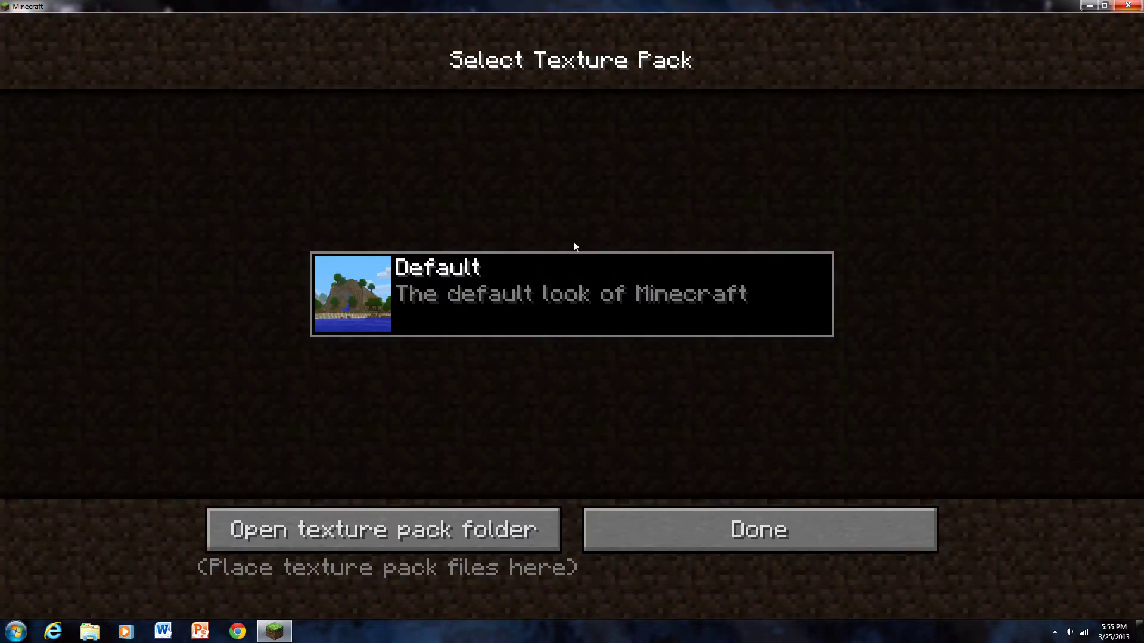
left_click(543, 509)
left_click(1139, 5)
left_click(1139, 6)
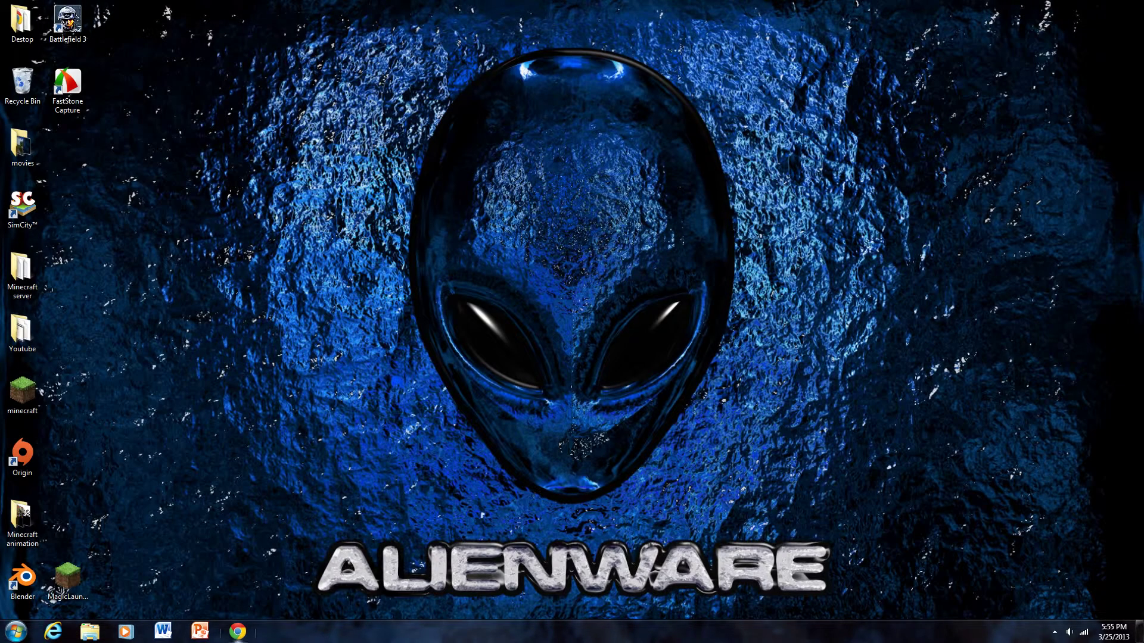
Open Chrome, go to google.com, and search for 'mc patcher'.
left_click(239, 633)
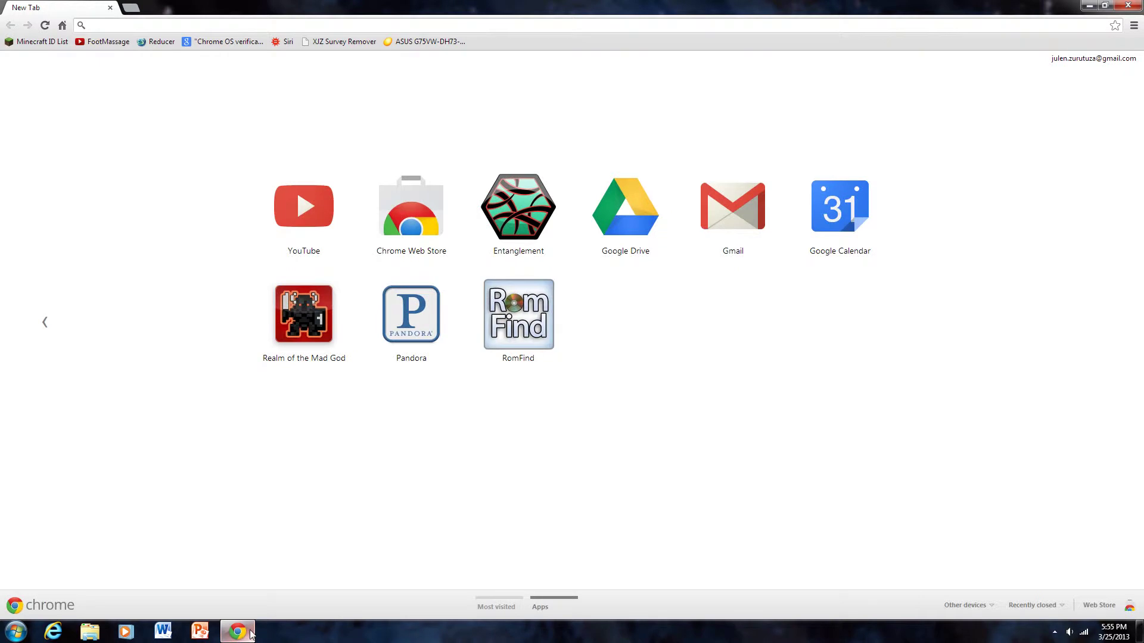
type("googl;")
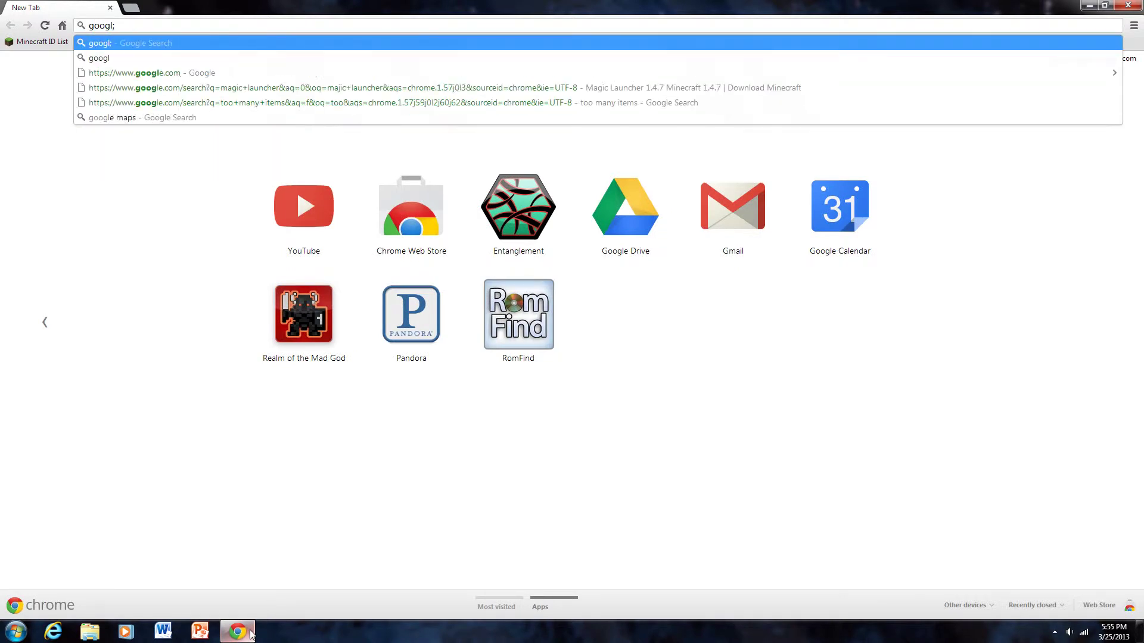
type("e")
key("Return")
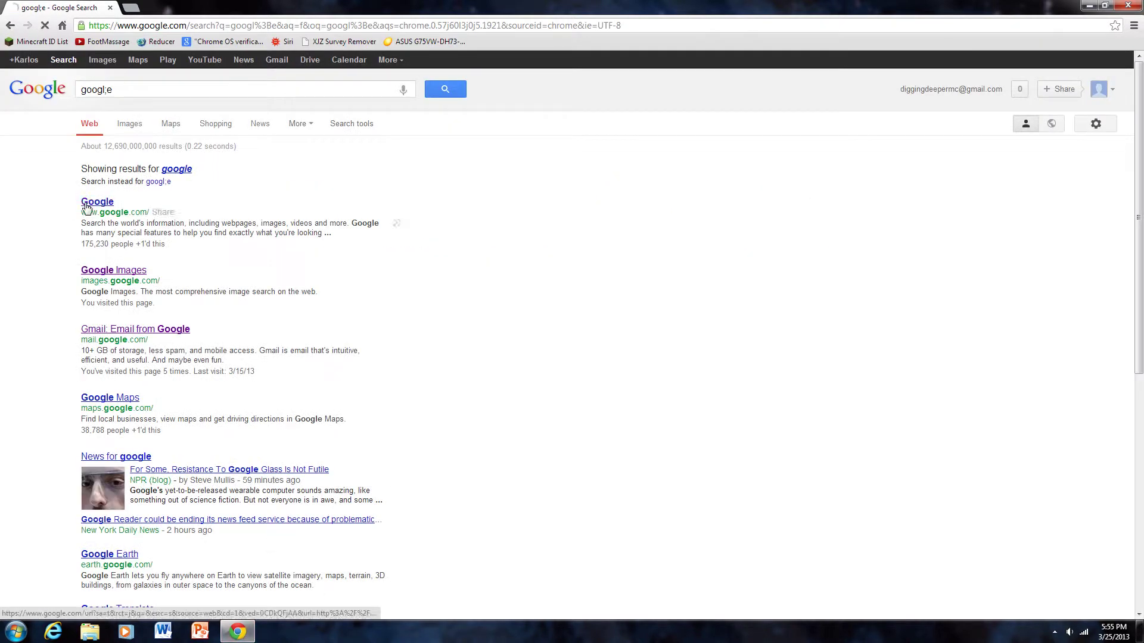
left_click(85, 205)
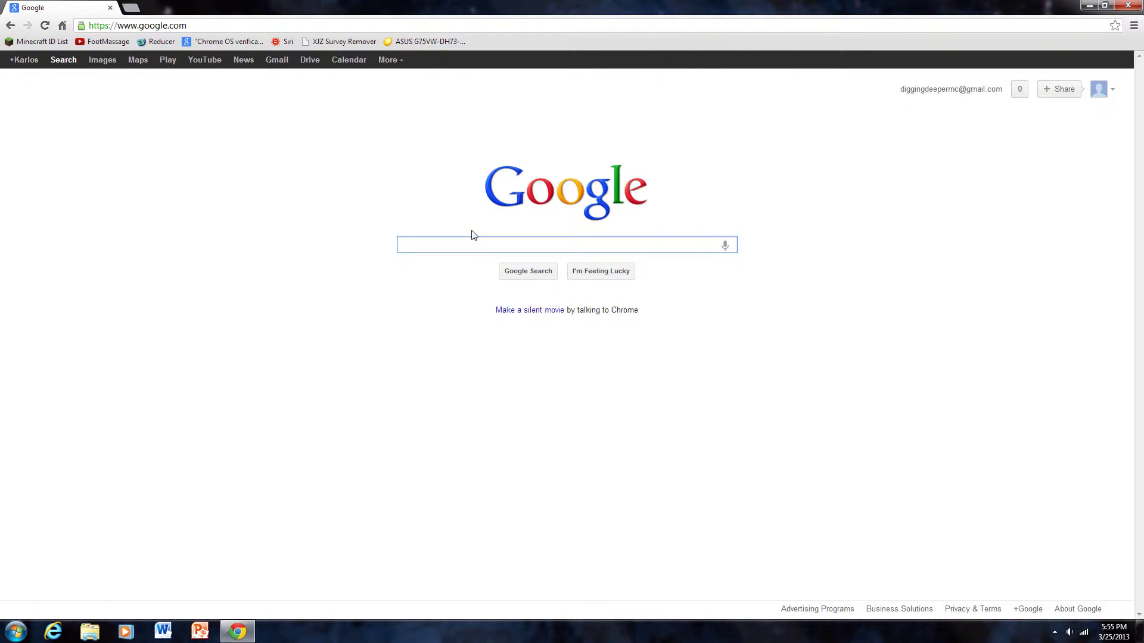
type("mc pa")
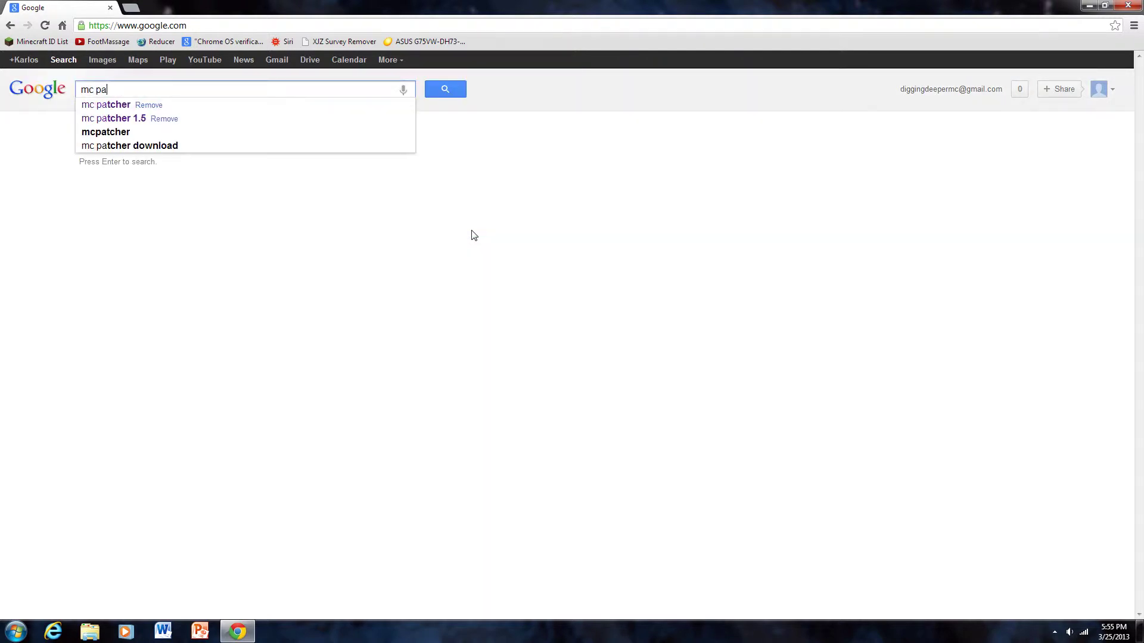
left_click(196, 105)
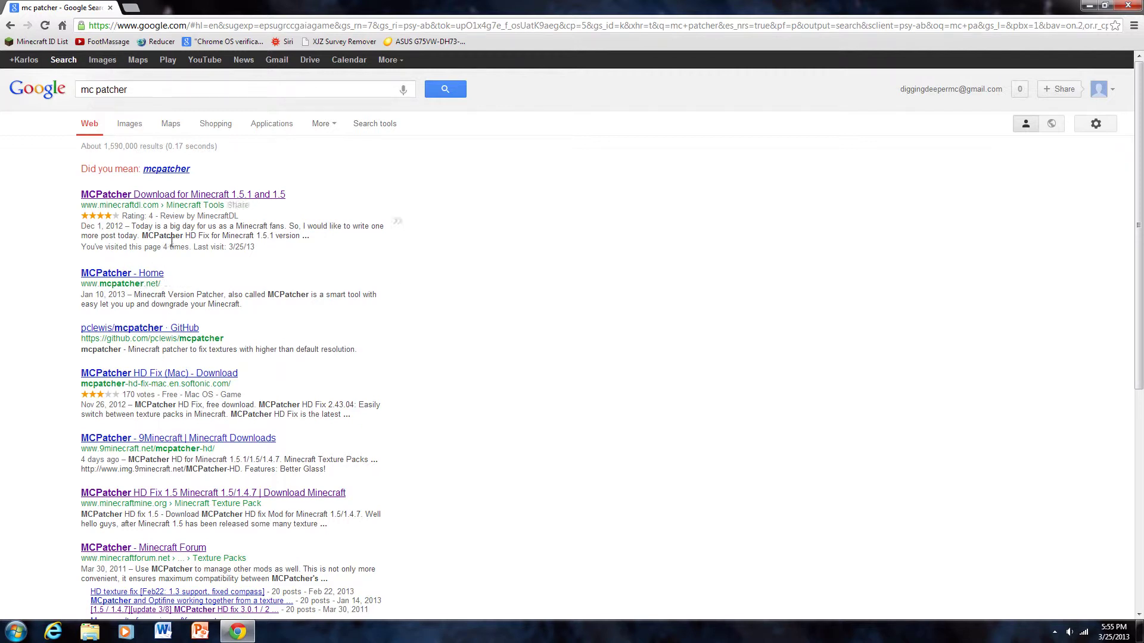
Open the minecraftdl.com MCPatcher download page for Minecraft 1.5.1 and scroll through it.
left_click(84, 196)
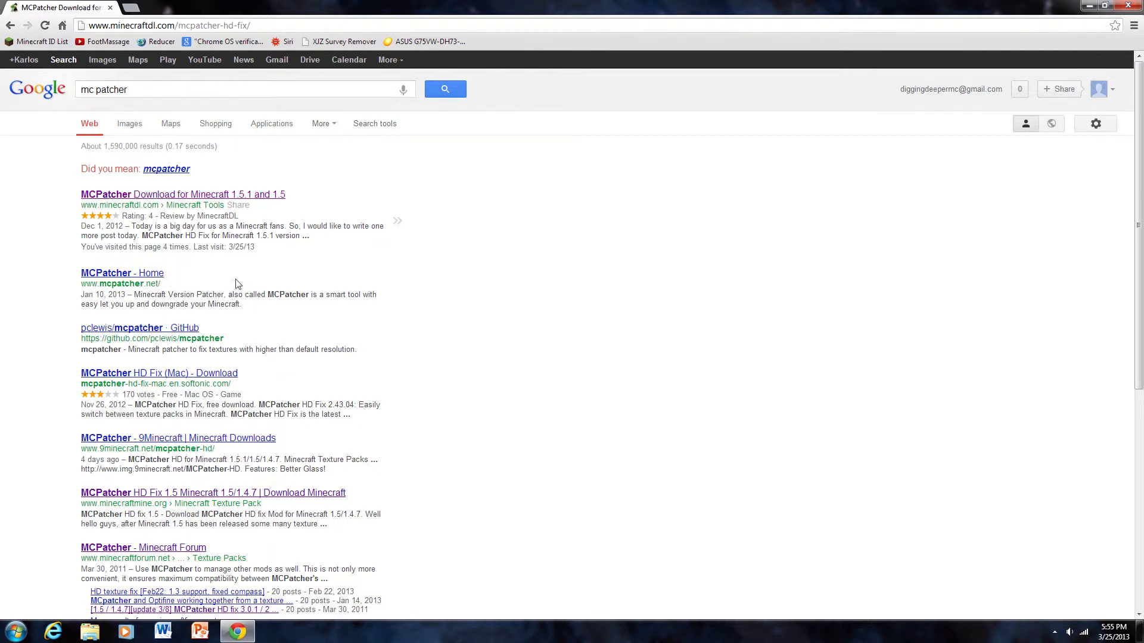
scroll(923, 316, "down", 10)
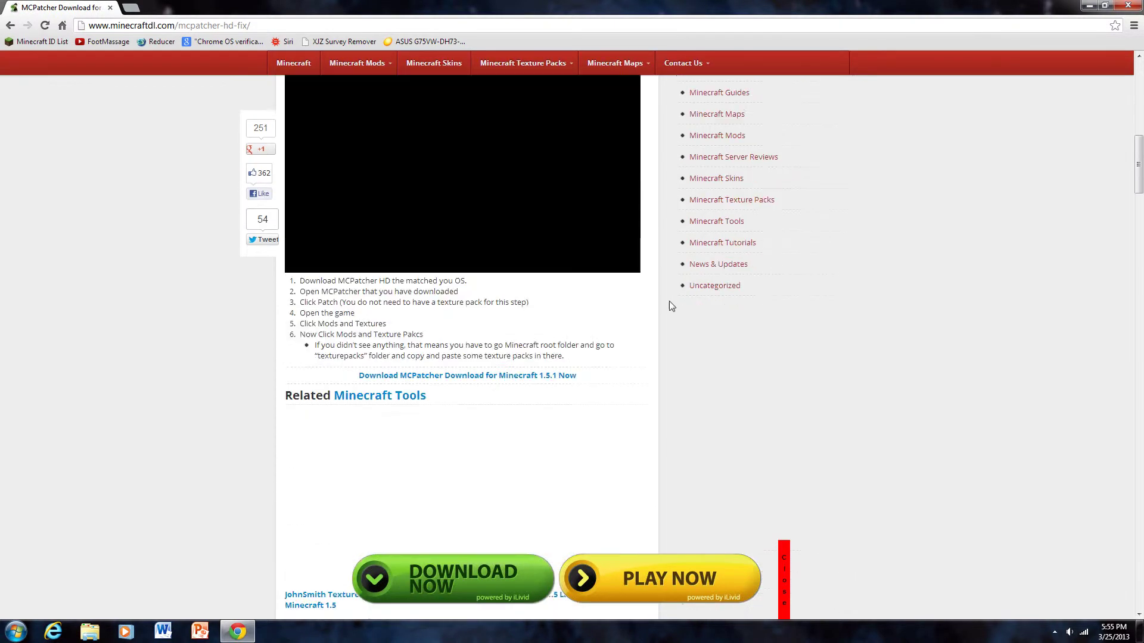
scroll(513, 308, "down", 6)
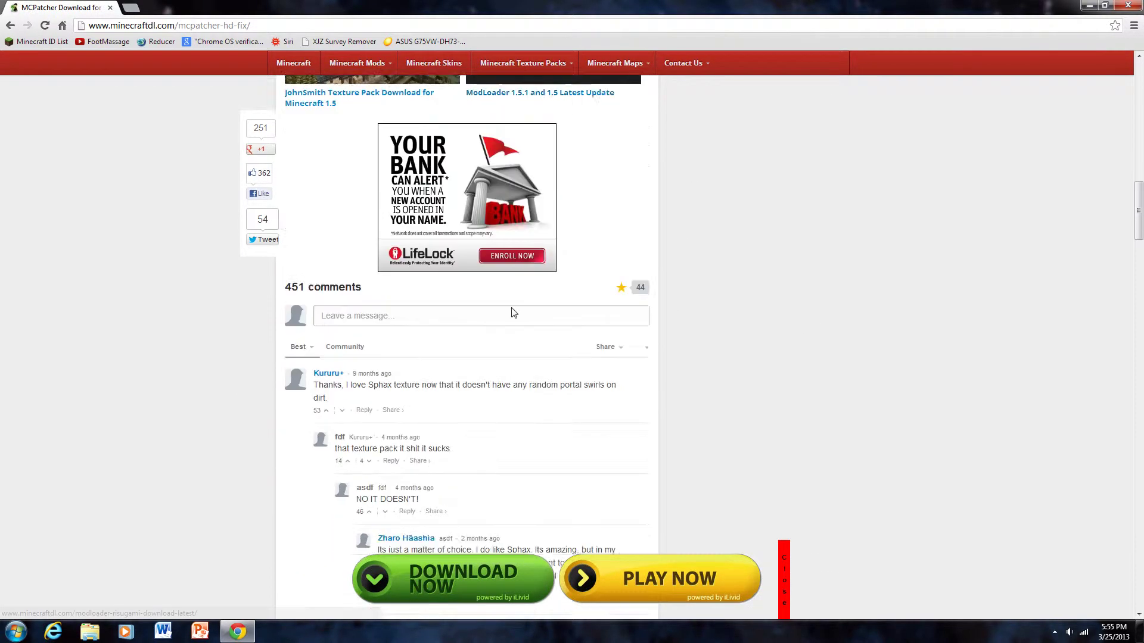
scroll(480, 313, "up", 10)
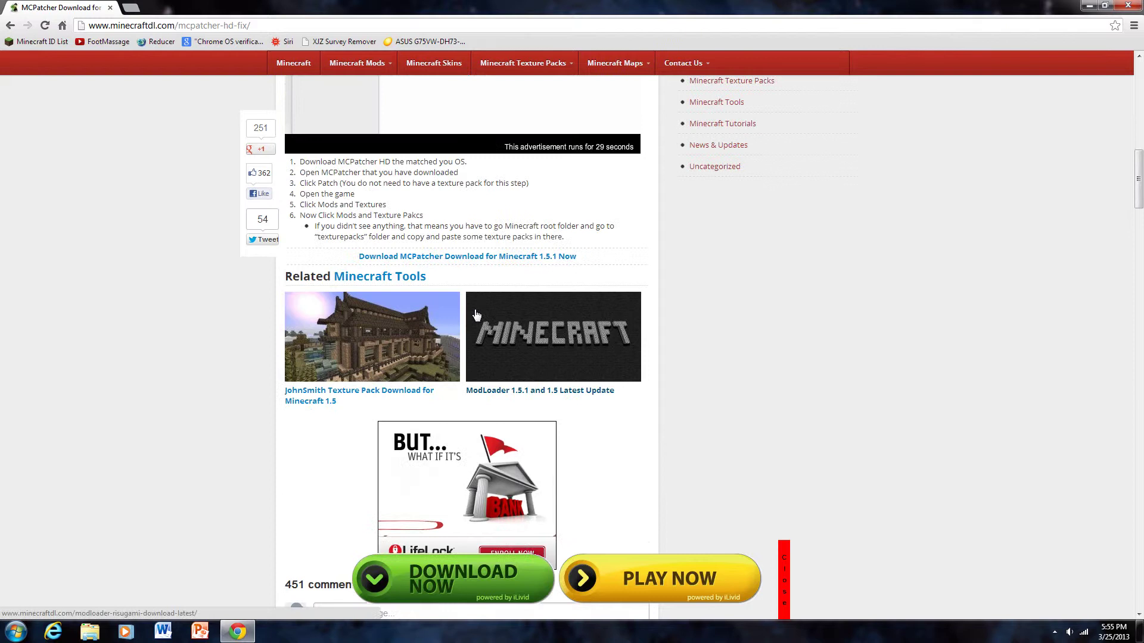
scroll(476, 316, "down", 4)
scroll(476, 316, "down", 2)
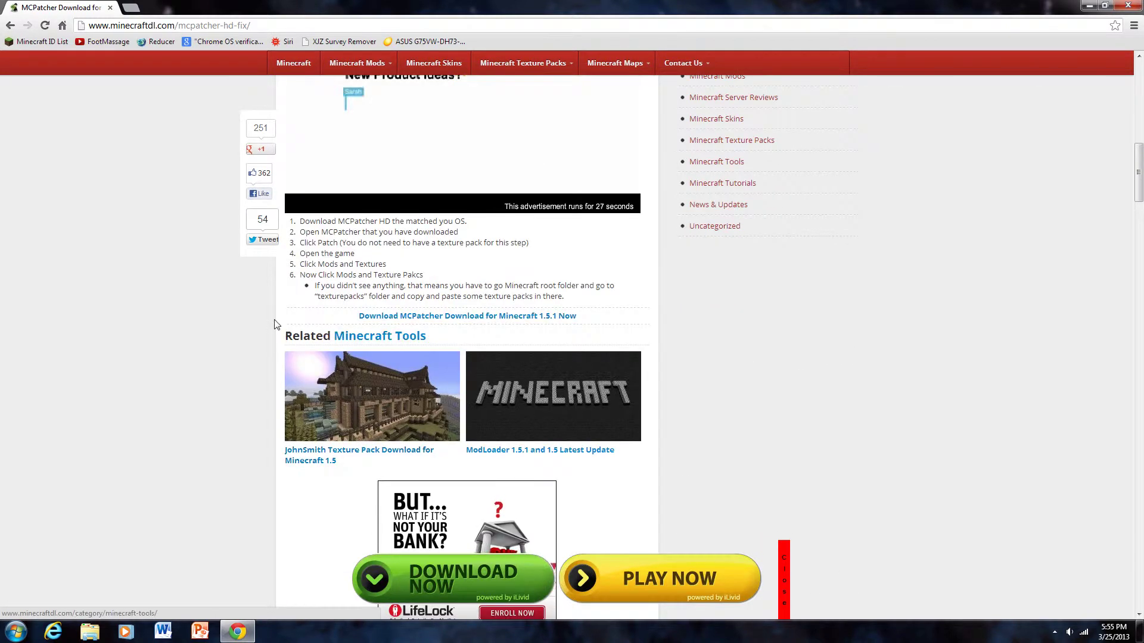
scroll(280, 325, "up", 1)
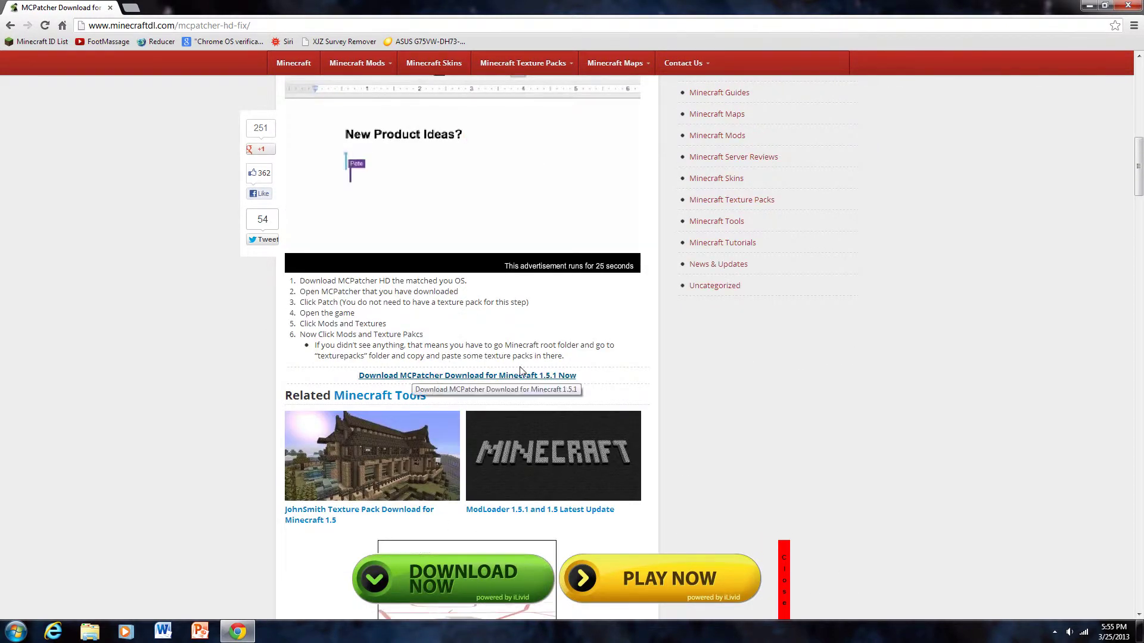
scroll(529, 378, "down", 3)
scroll(530, 377, "down", 5)
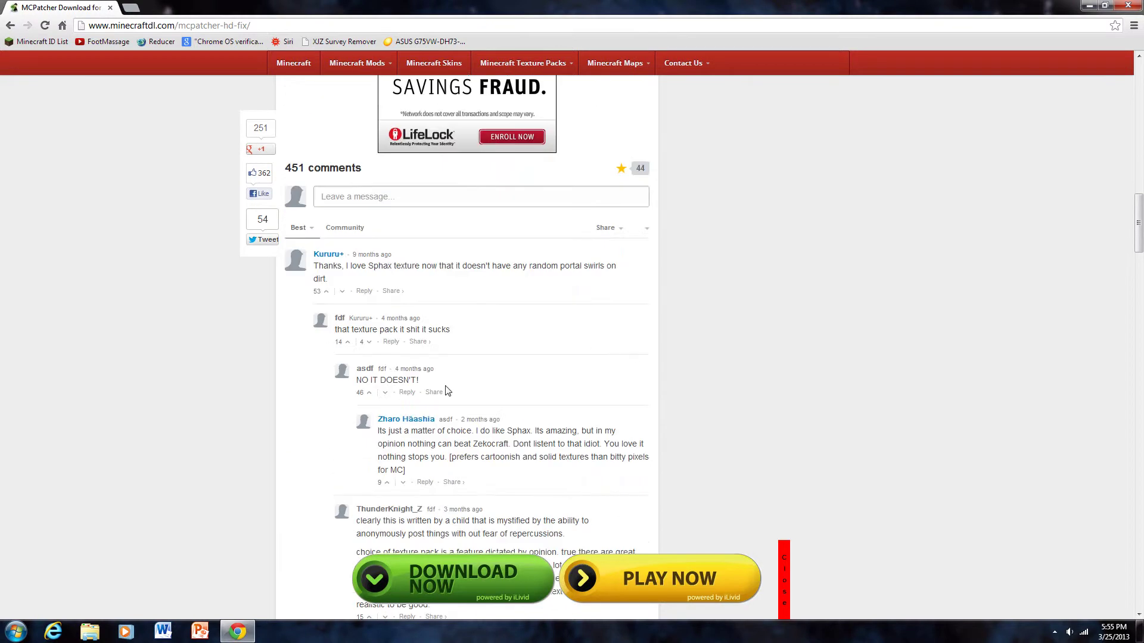
scroll(453, 378, "up", 11)
scroll(454, 378, "up", 7)
scroll(459, 417, "down", 5)
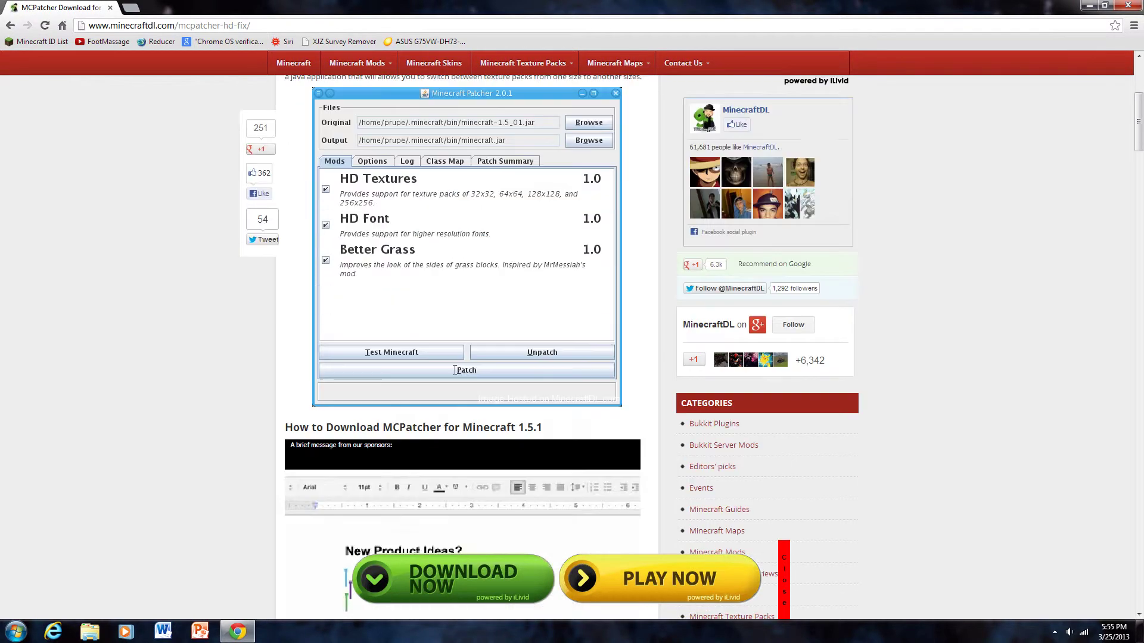
scroll(468, 520, "up", 5)
scroll(468, 521, "down", 10)
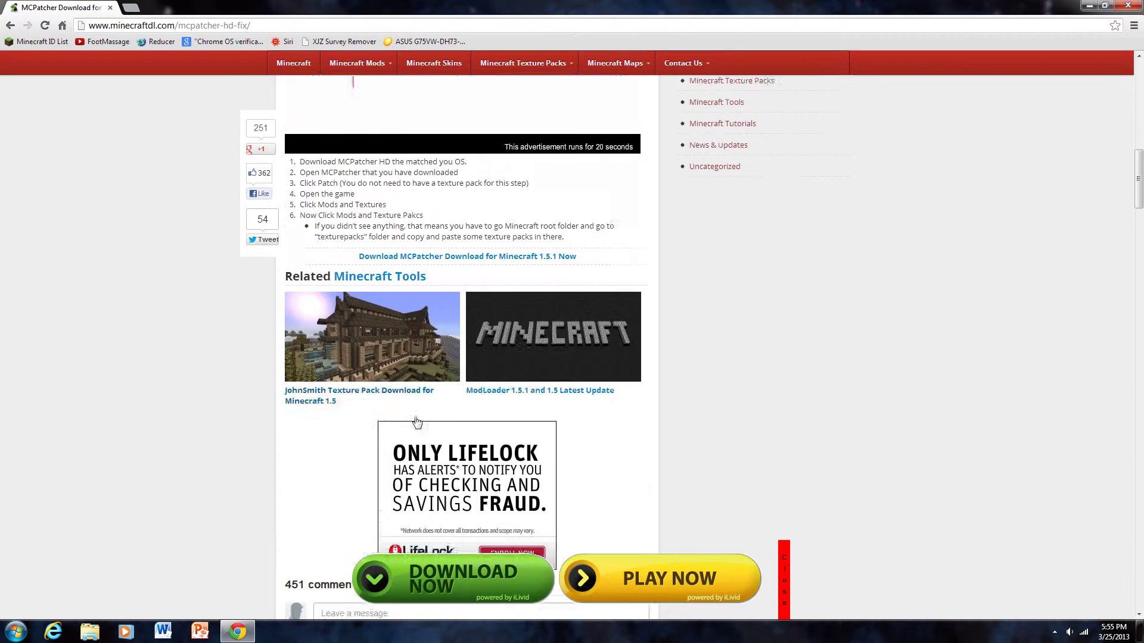
Open the MCPatcher HD Fix page in a new tab and scroll to its install steps.
left_click(439, 198)
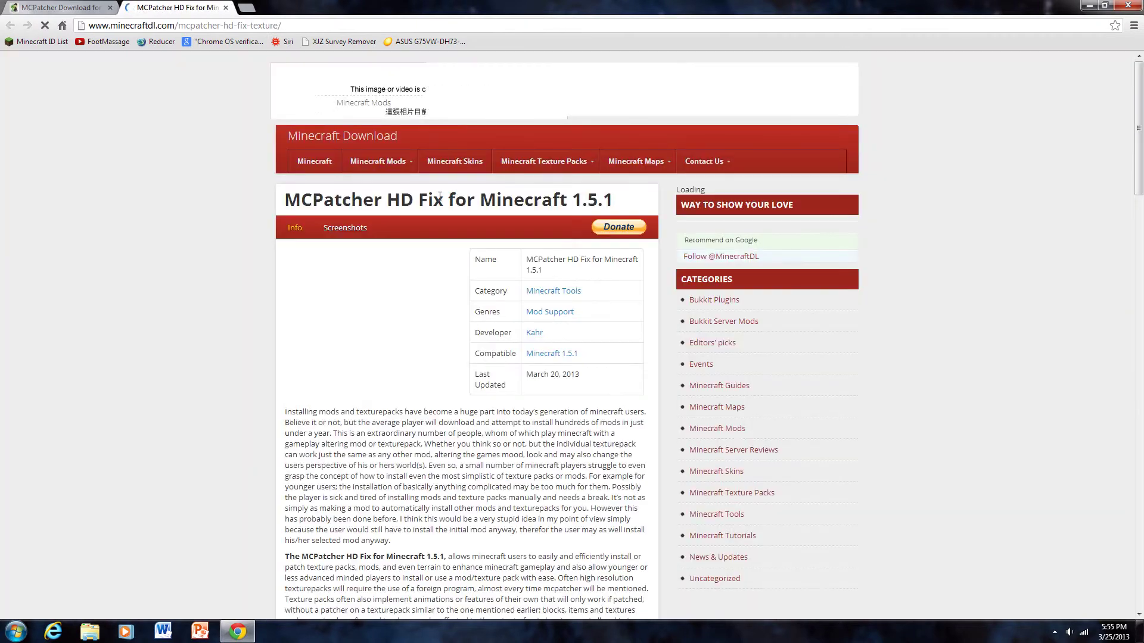
scroll(601, 265, "down", 20)
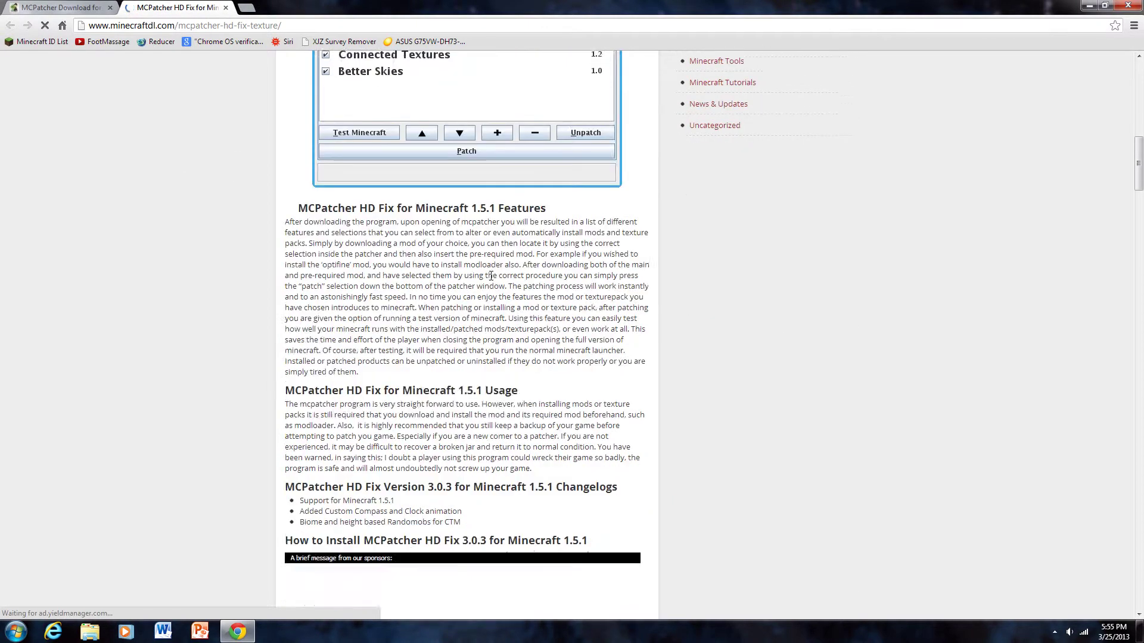
scroll(490, 278, "down", 2)
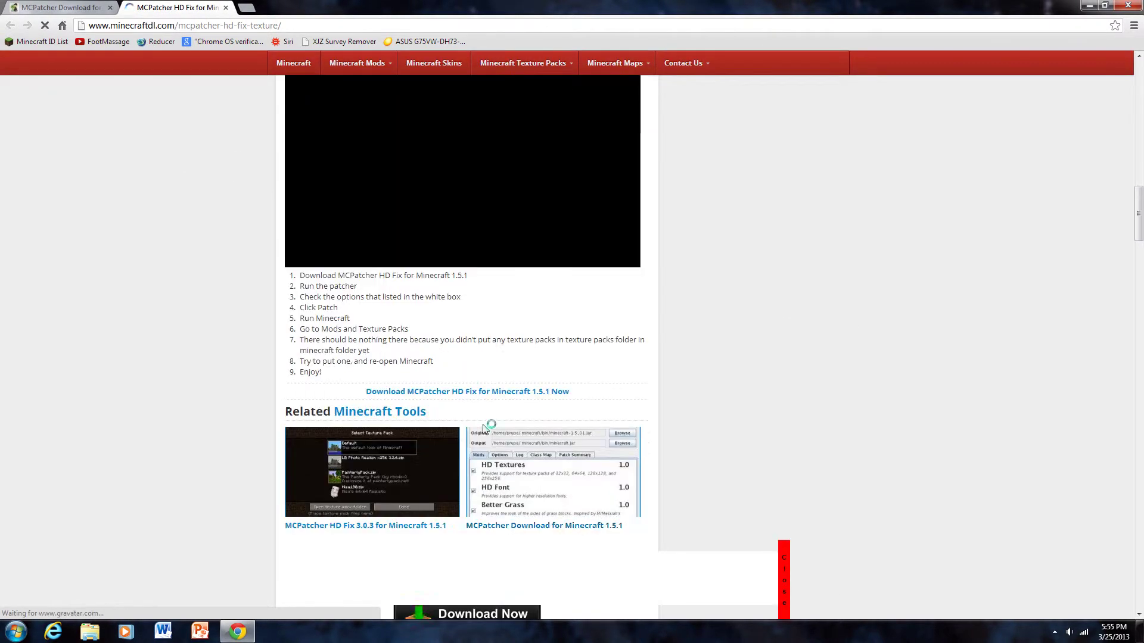
Start the HD Fix download, close both minecraftdl tabs, and skip the adf.ly ad for mcpatcher-3.0.3.exe.
left_click(455, 392)
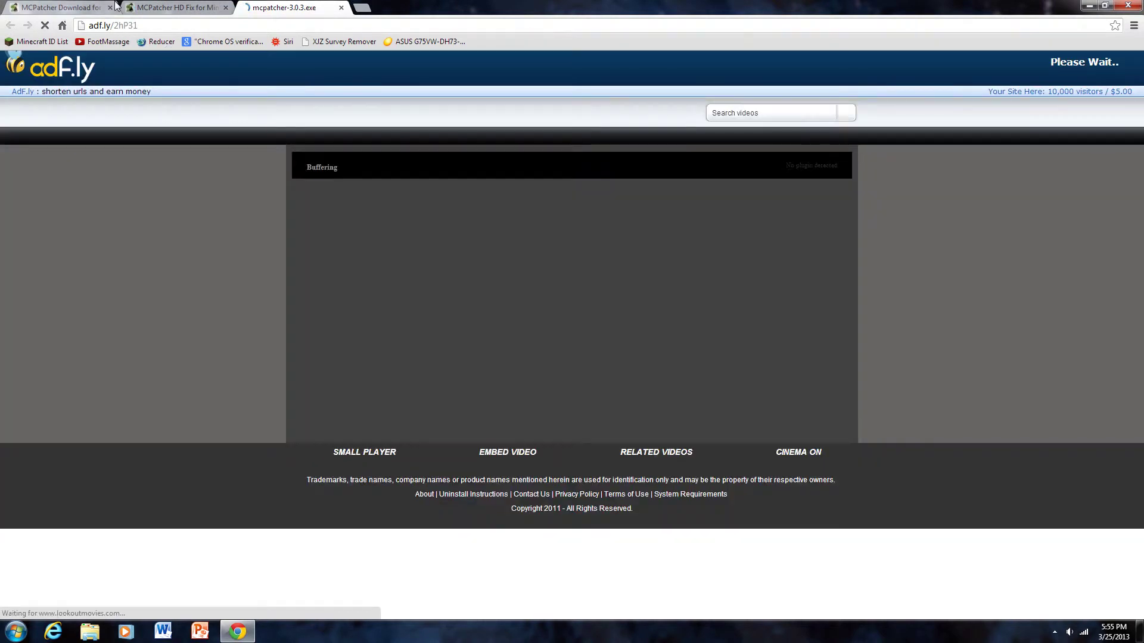
left_click(110, 8)
left_click(113, 7)
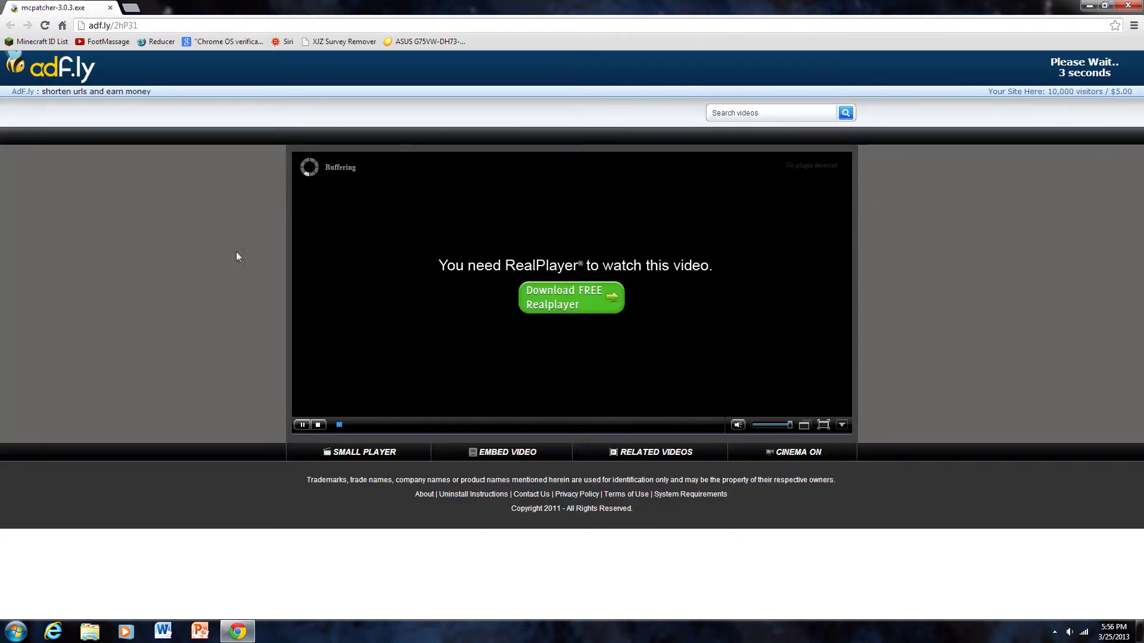
left_click(1095, 71)
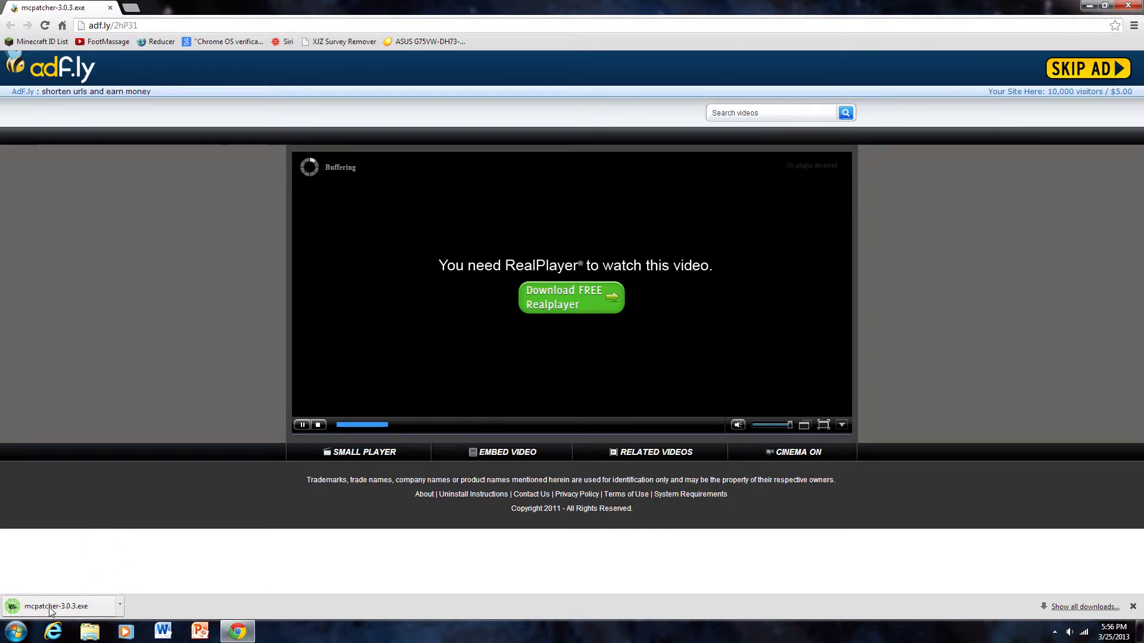
Move mcpatcher-3.0.3.exe to the desktop, run it, and enable the Better Skies mod.
mouse_move(98, 606)
left_mouse_down()
mouse_move(136, 618)
mouse_move(1135, 640)
mouse_move(752, 405)
left_mouse_up()
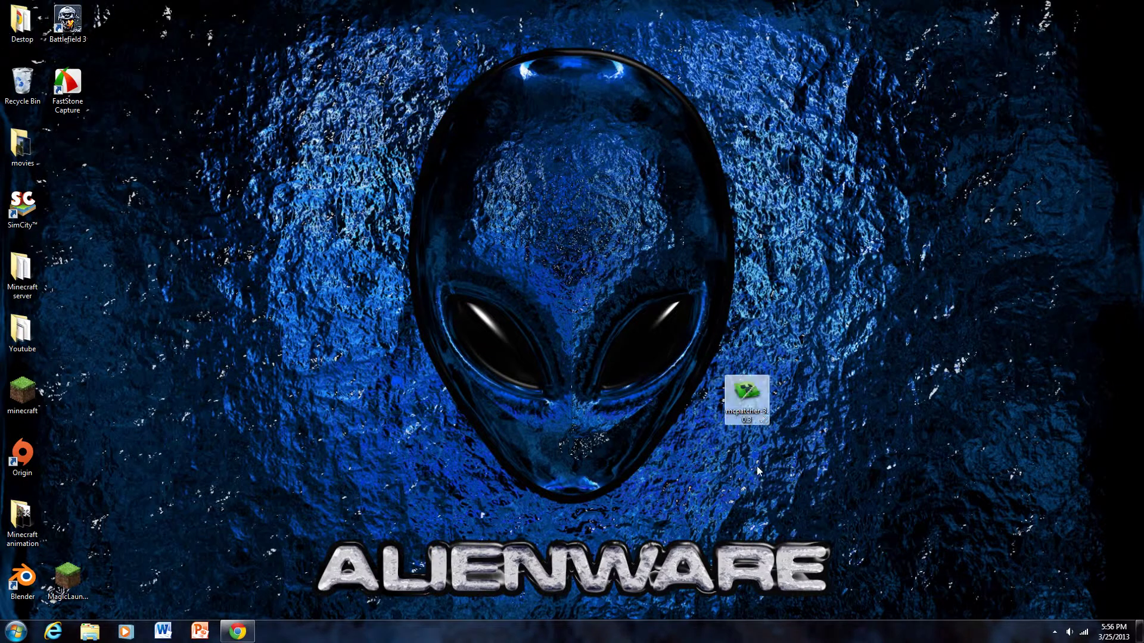
double_click(754, 405)
left_click(599, 325)
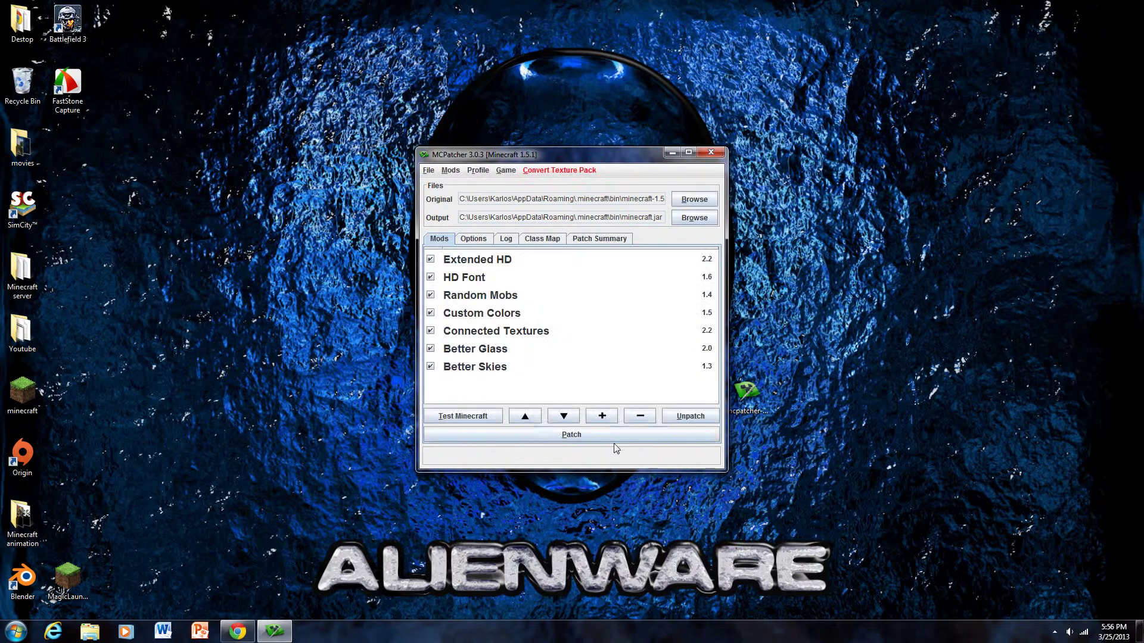
left_click(430, 367)
Review the Better Skies, Better Glass and Connected Textures descriptions, then close MCPatcher and move its icon left.
left_click(429, 375)
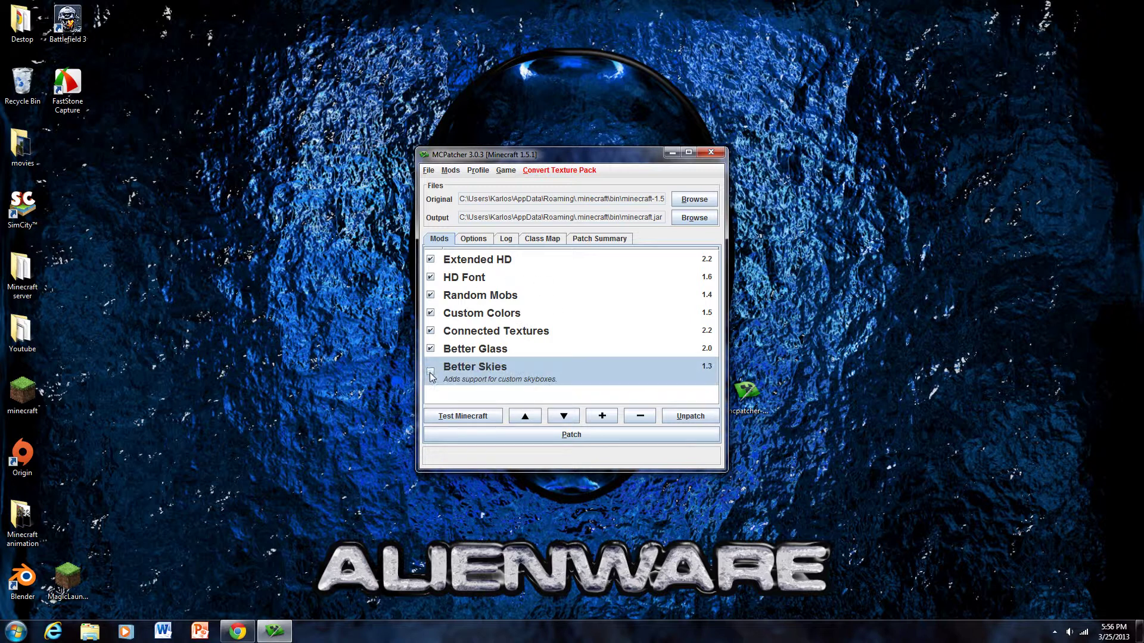
left_click(432, 351)
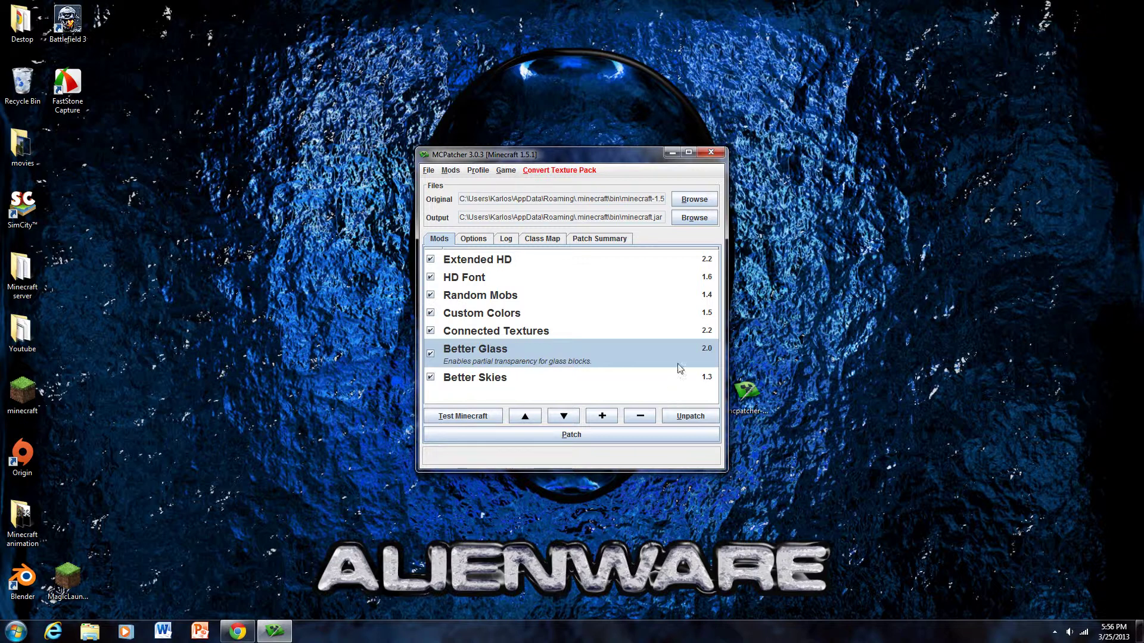
left_click(481, 335)
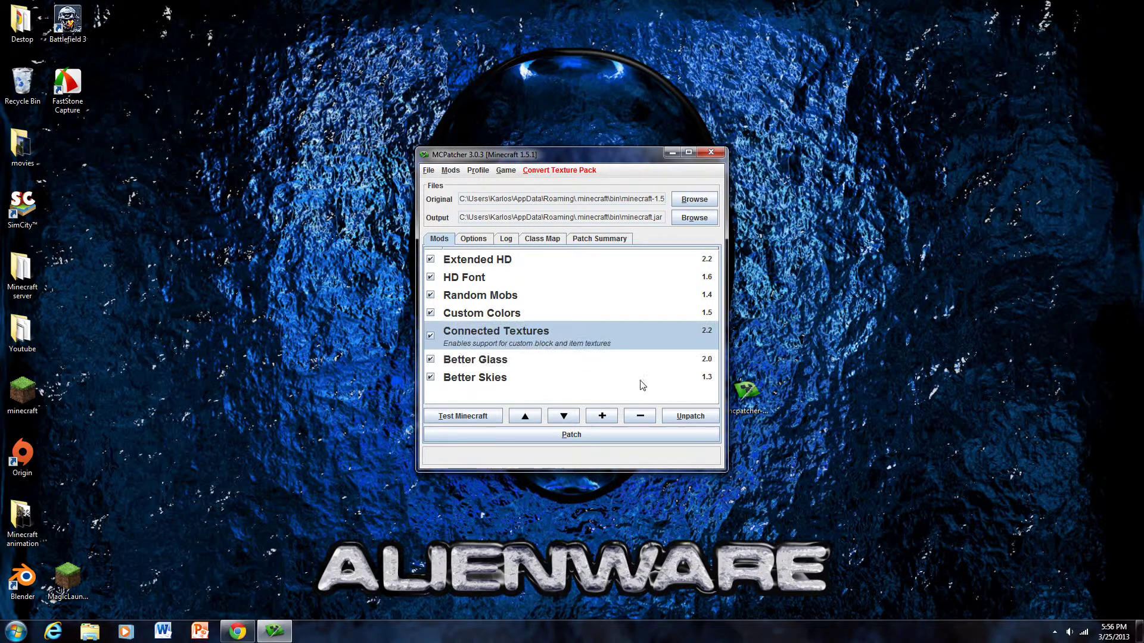
left_click(710, 152)
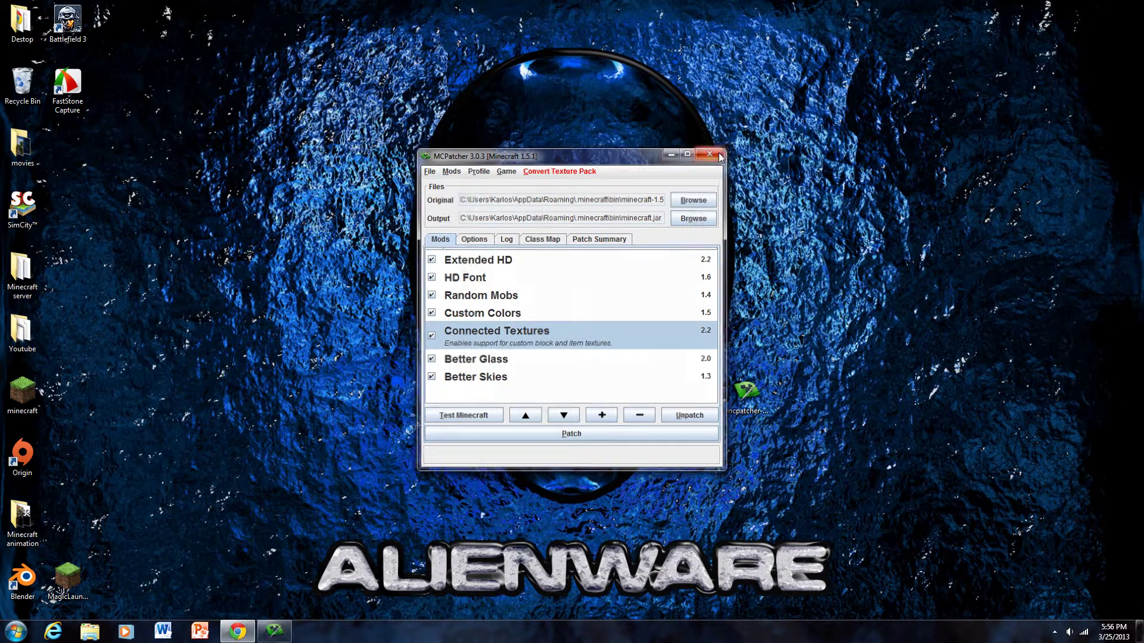
left_click_drag(746, 392, 7, 119)
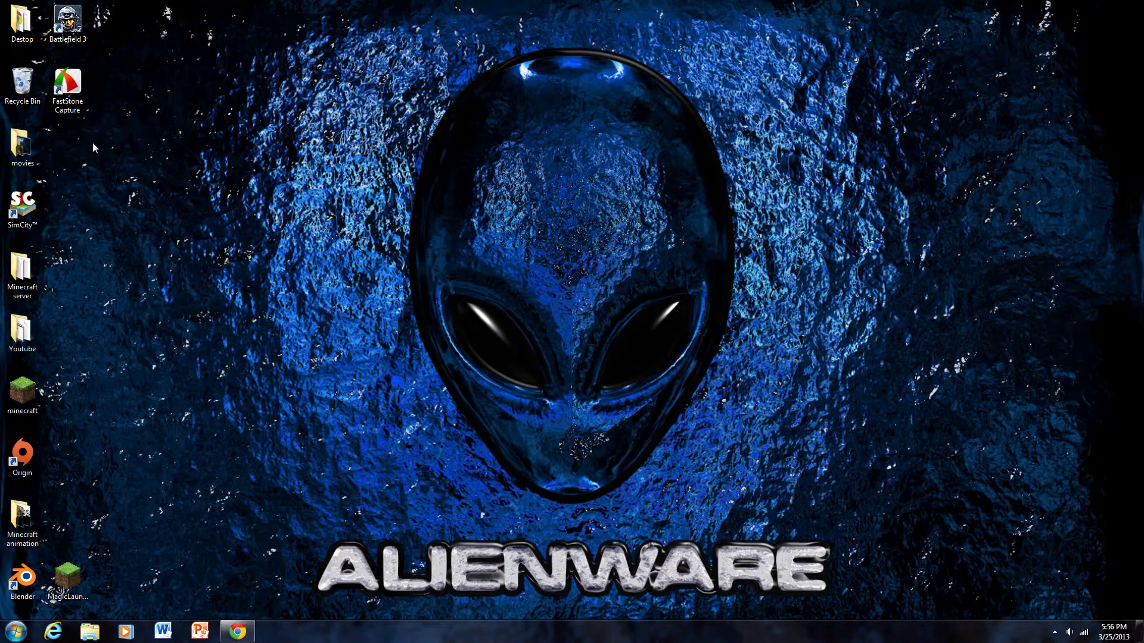
In a new Chrome tab, search 'sphax purebdcraft' and open the BDcraft.net result.
left_click(237, 632)
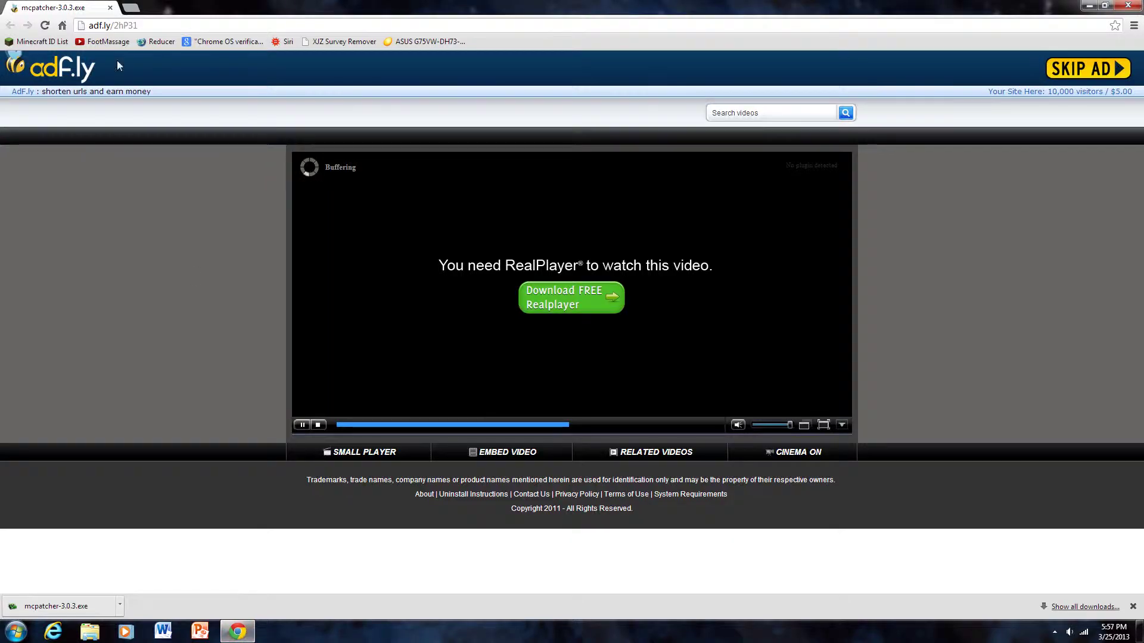
left_click(132, 10)
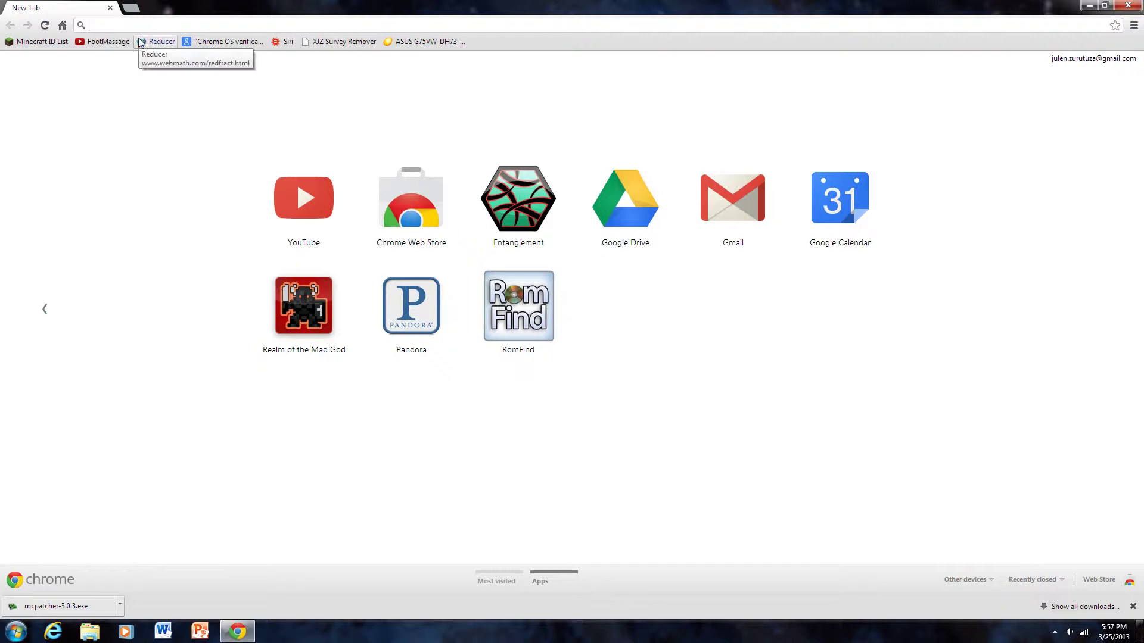
type("sph")
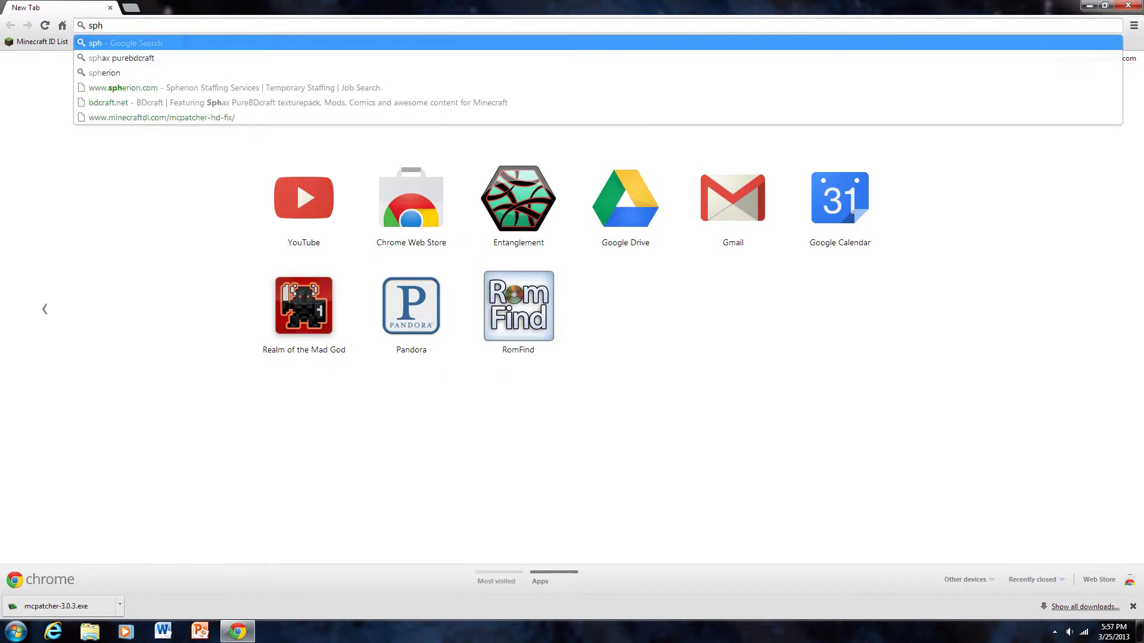
type("ax purebdcraft")
key("Return")
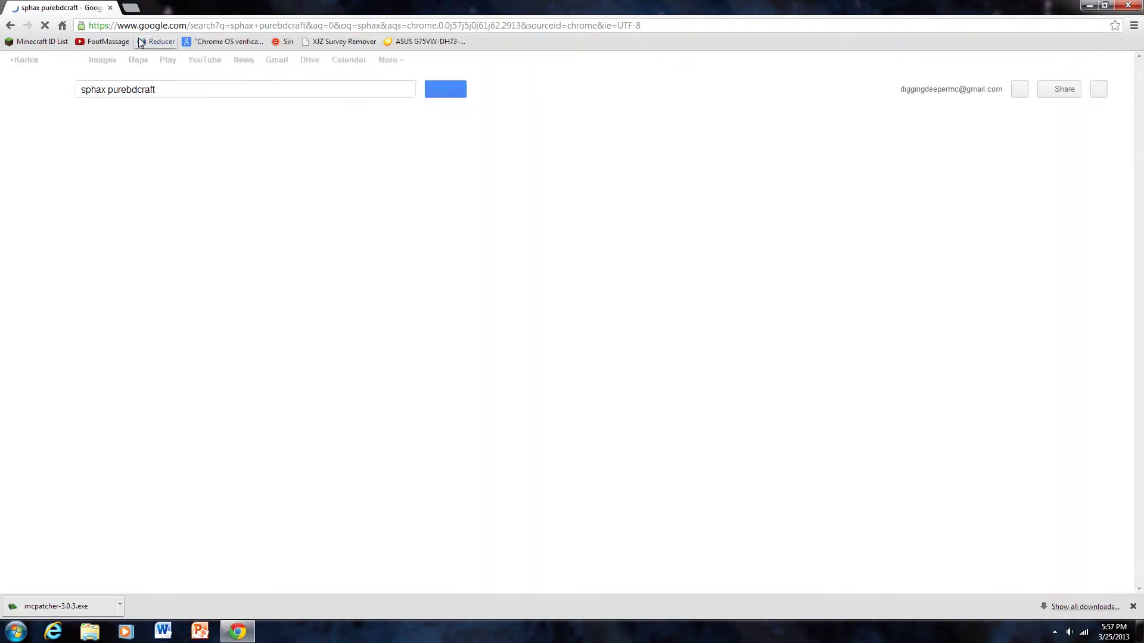
left_click(236, 173)
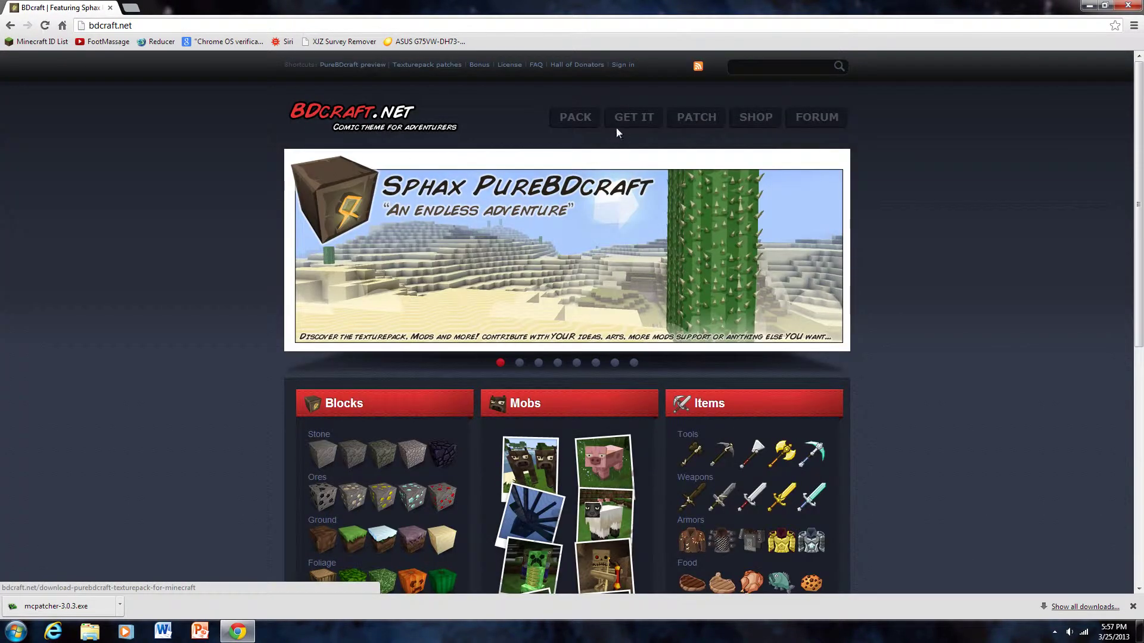
On the BDcraft download page, choose the 64x64 MC1.5.0 Sphax pack download.
left_click(628, 121)
scroll(478, 216, "down", 2)
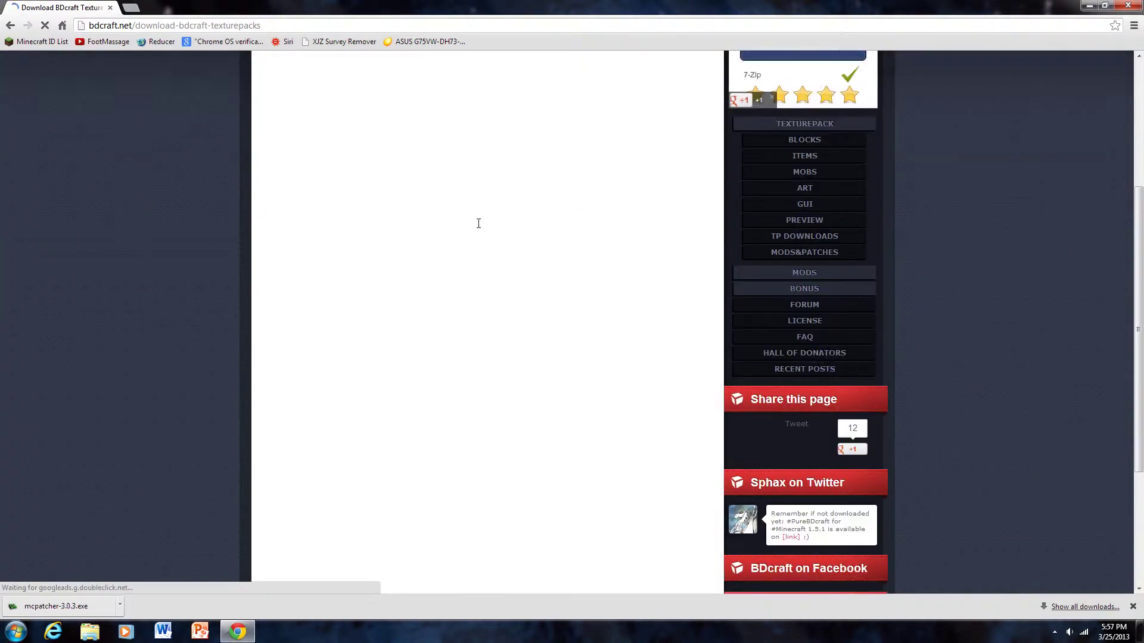
scroll(478, 223, "down", 1)
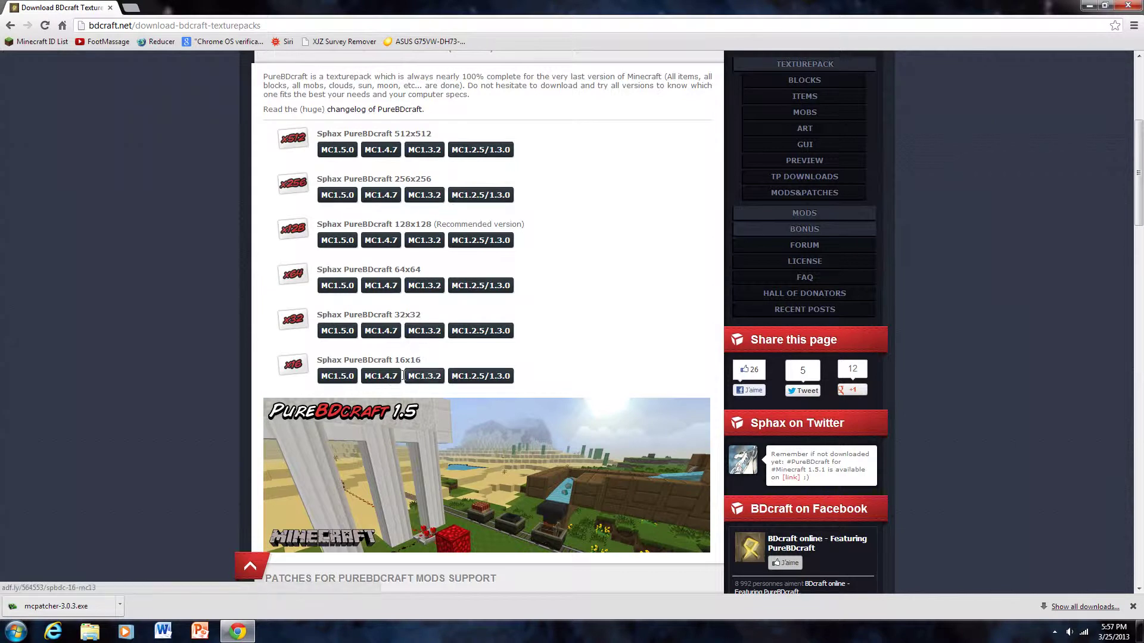
left_click_drag(361, 360, 422, 357)
left_click(439, 356)
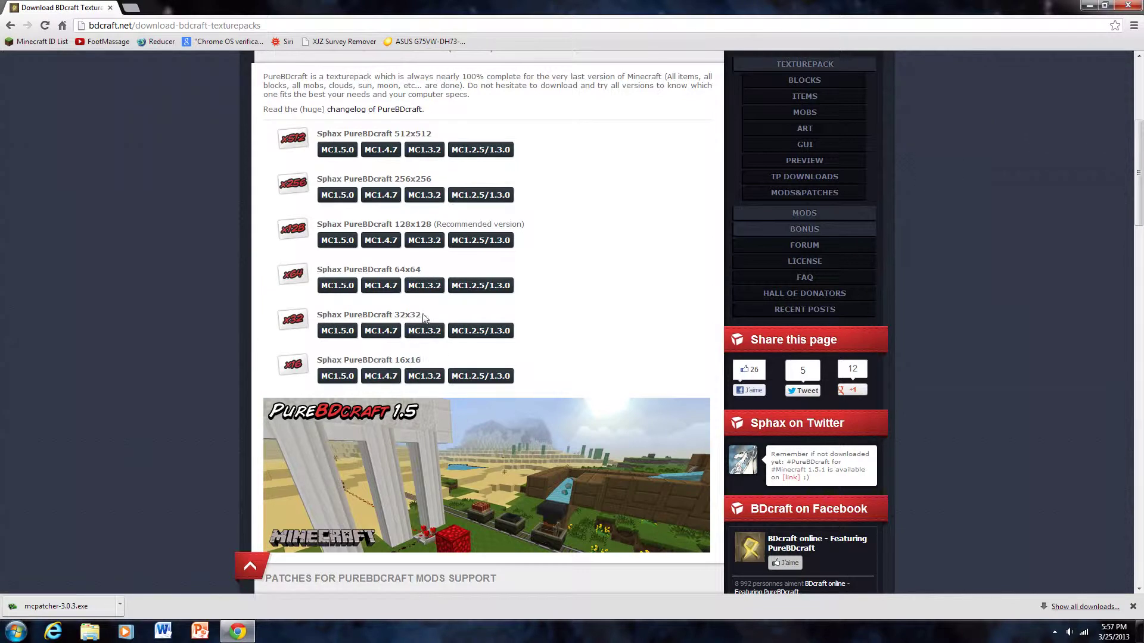
left_click_drag(424, 317, 386, 315)
left_click_drag(421, 270, 381, 271)
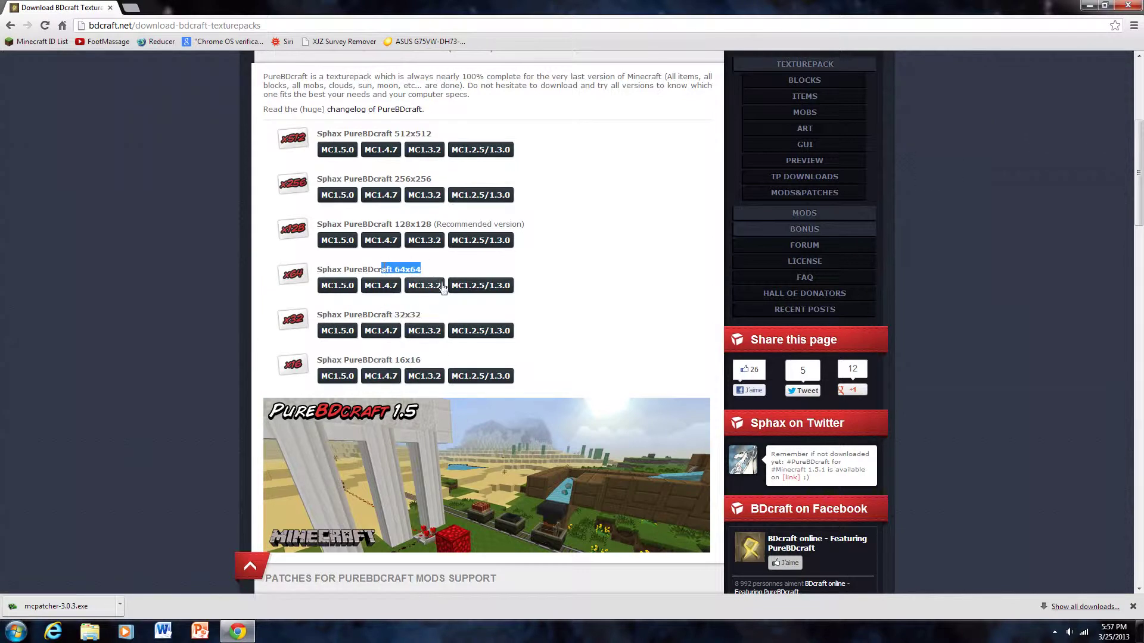
left_click(338, 287)
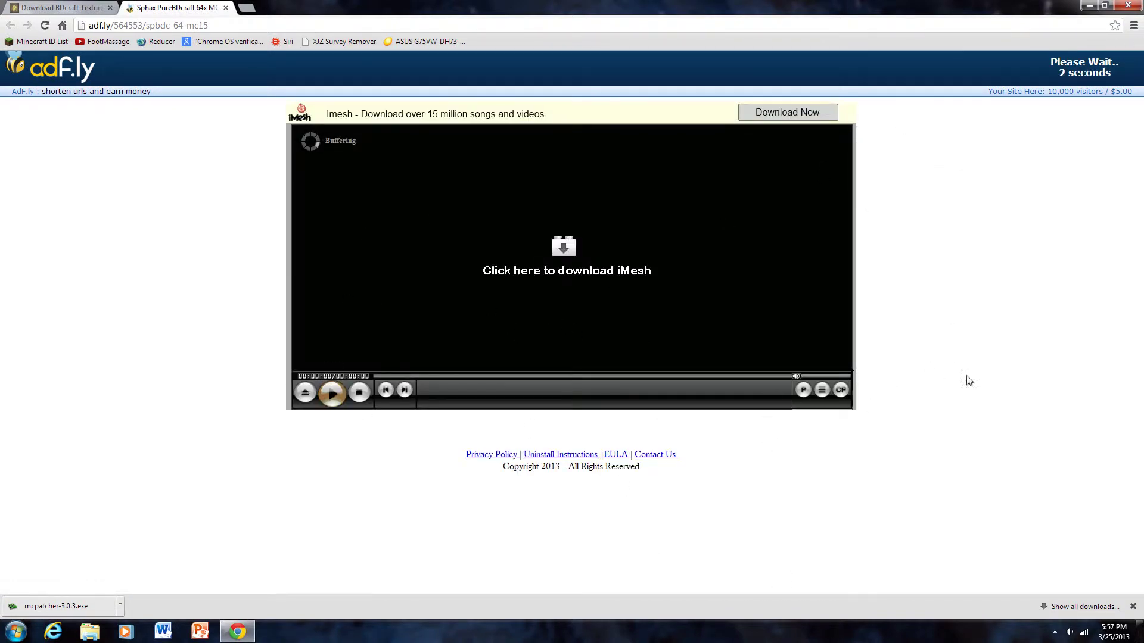
Close the download page tab, skip the adf.ly ad to start the 64x zip, and restore Chrome.
middle_click(61, 5)
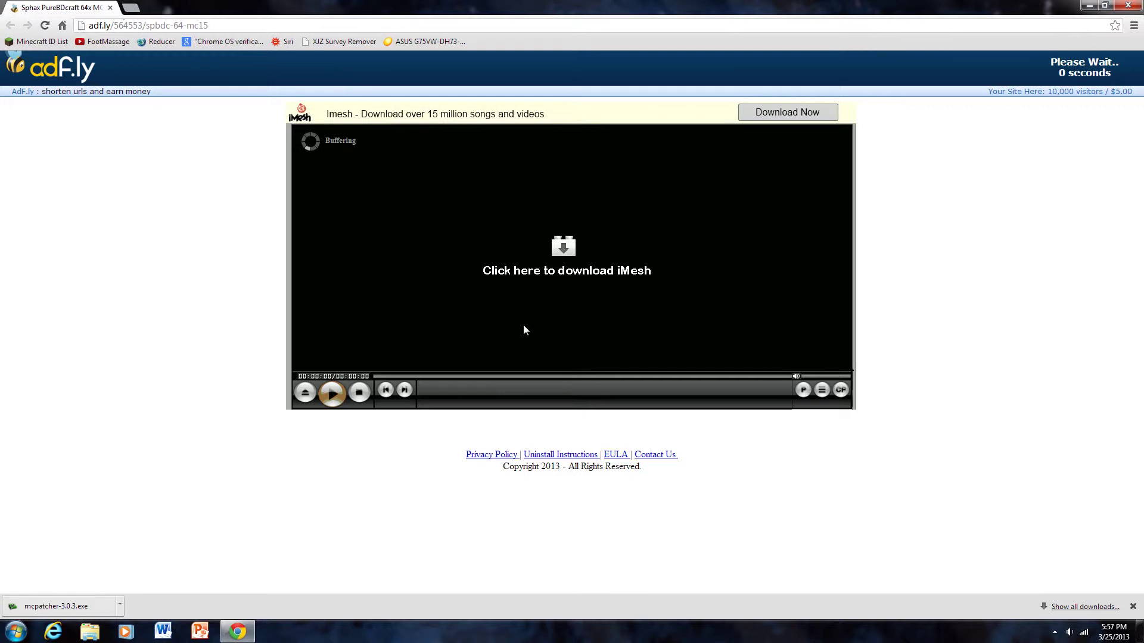
left_click(1092, 70)
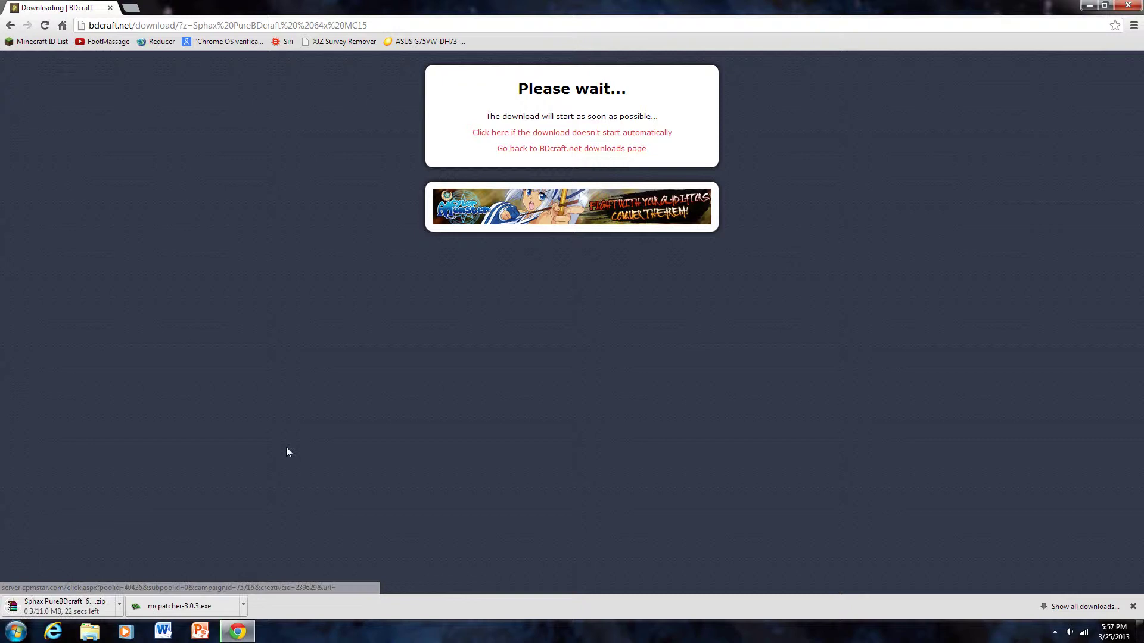
key("super+Down")
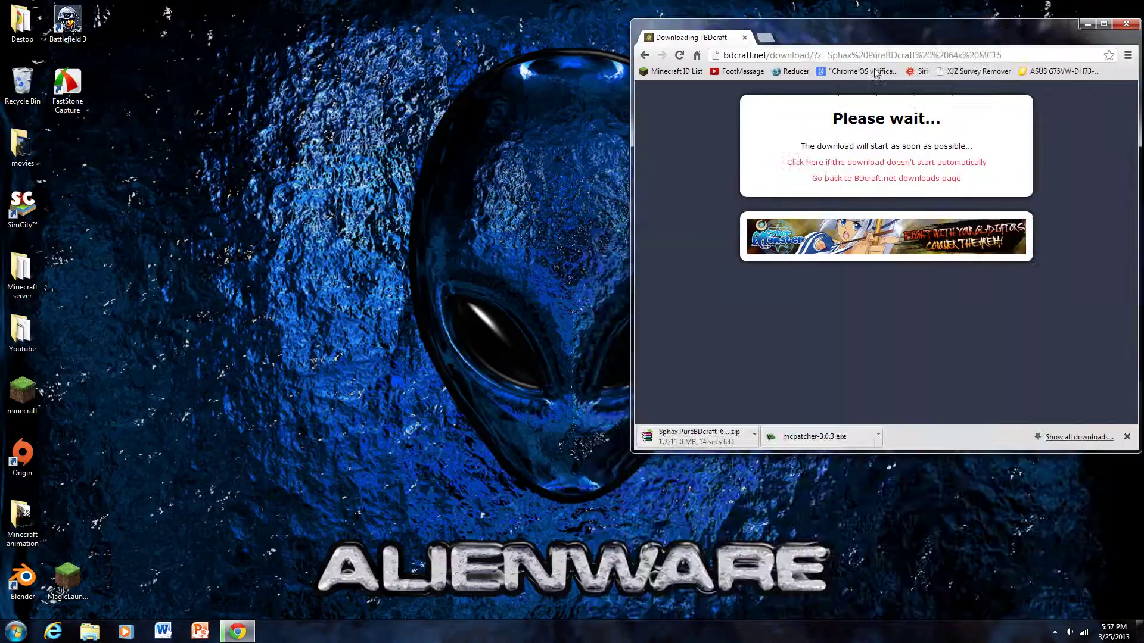
Open the .minecraft\texturepacks folder via the Minecraft launcher's Options game folder link.
double_click(22, 392)
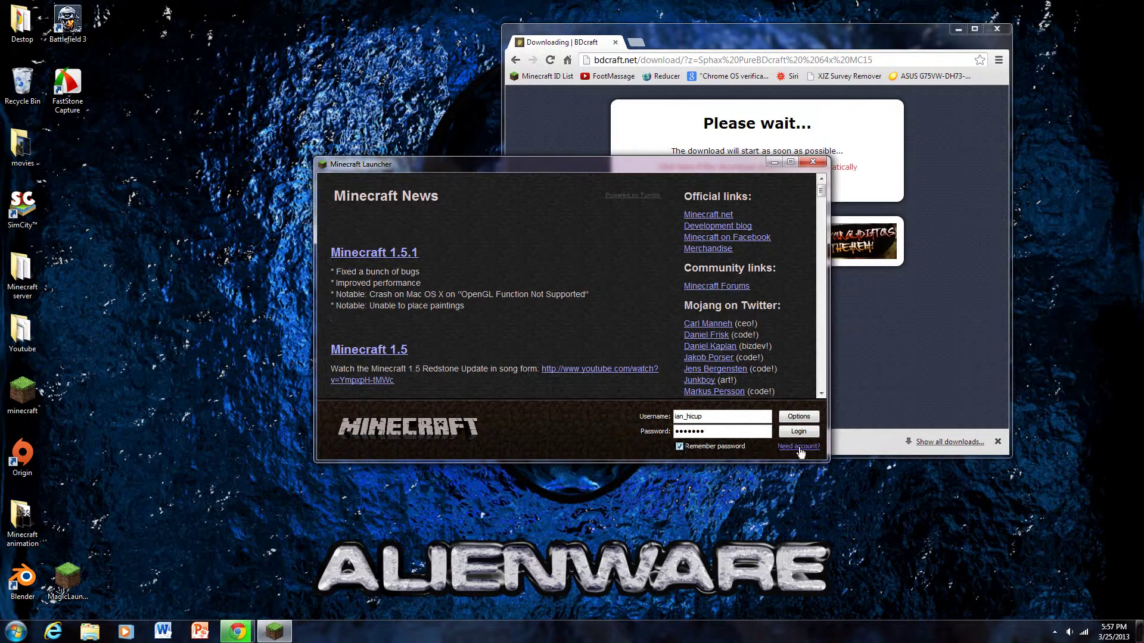
left_click(787, 419)
left_click(623, 325)
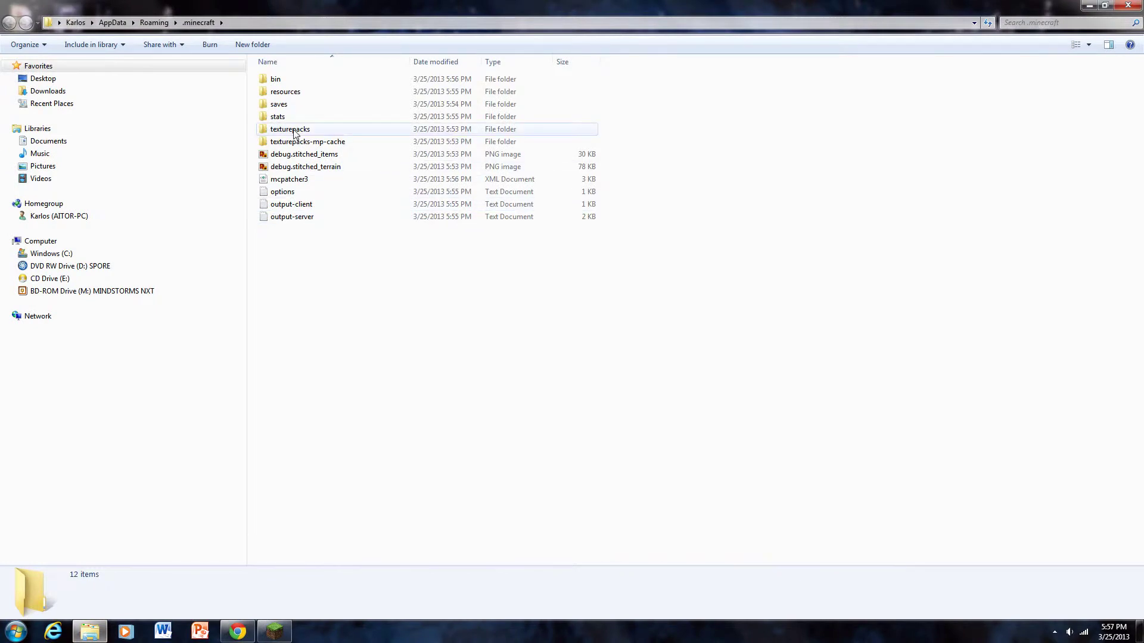
double_click(295, 133)
Restore the folder window to a smaller size and close the launcher settings and launcher.
mouse_move(1054, 5)
left_mouse_down()
mouse_move(732, 142)
mouse_move(771, 277)
left_mouse_up()
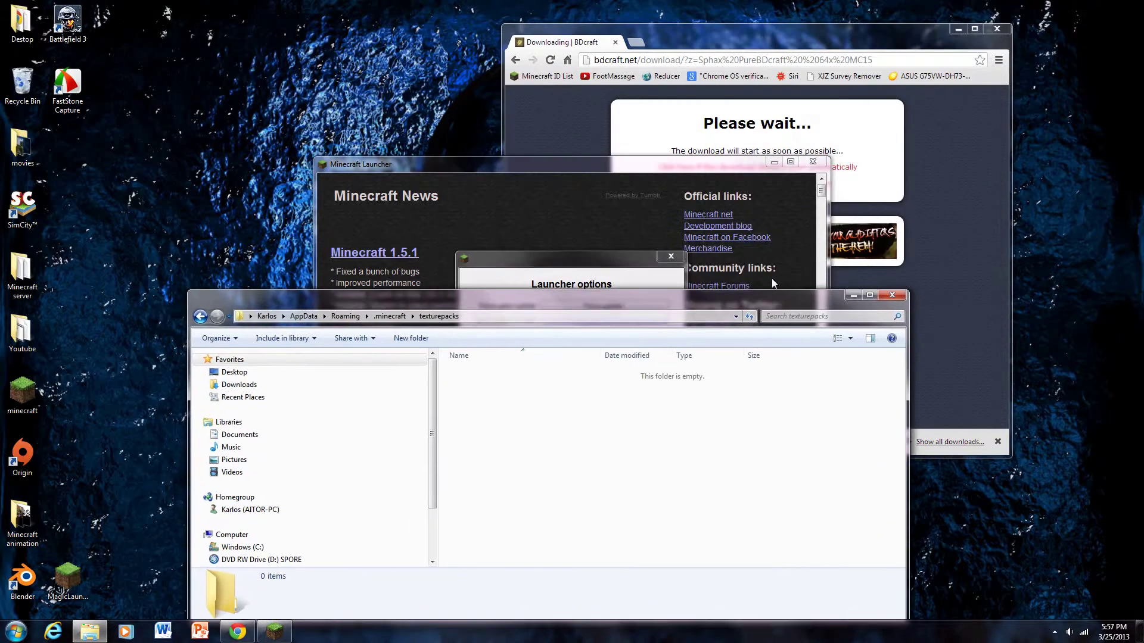
left_click(777, 169)
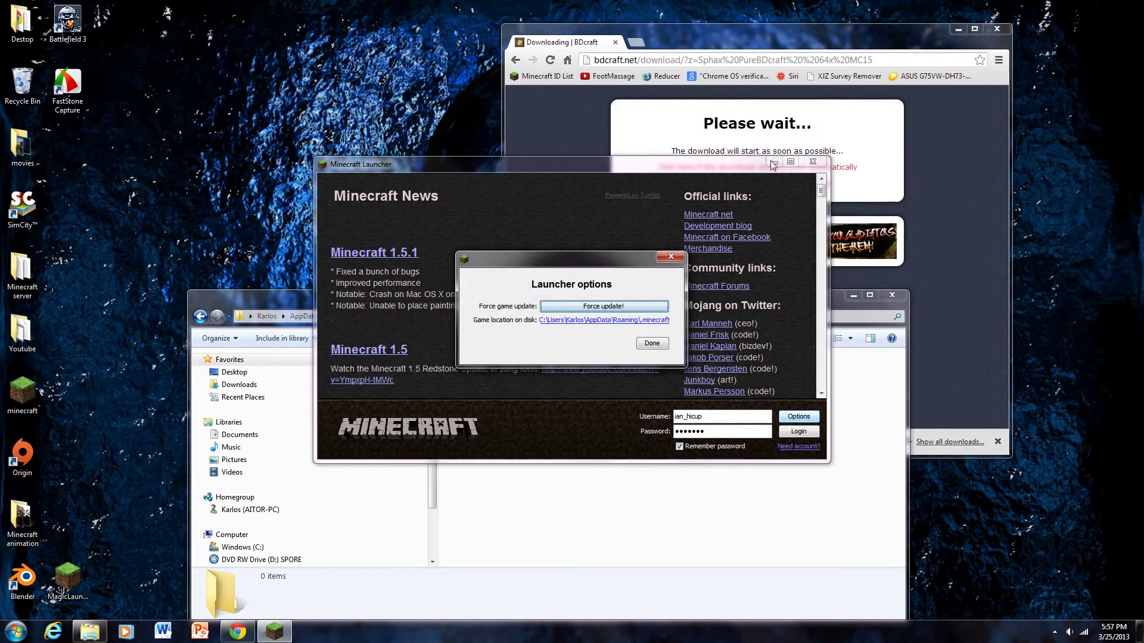
left_click(674, 255)
left_click(813, 161)
Drag the Sphax PureBDcraft 64x MC15 zip from Chrome's download bar into texturepacks, then close Explorer.
mouse_move(757, 306)
left_mouse_down()
mouse_move(873, 500)
mouse_move(839, 475)
mouse_move(840, 488)
left_mouse_up()
left_click_drag(569, 441, 656, 557)
left_click_drag(750, 472, 663, 275)
left_click(887, 274)
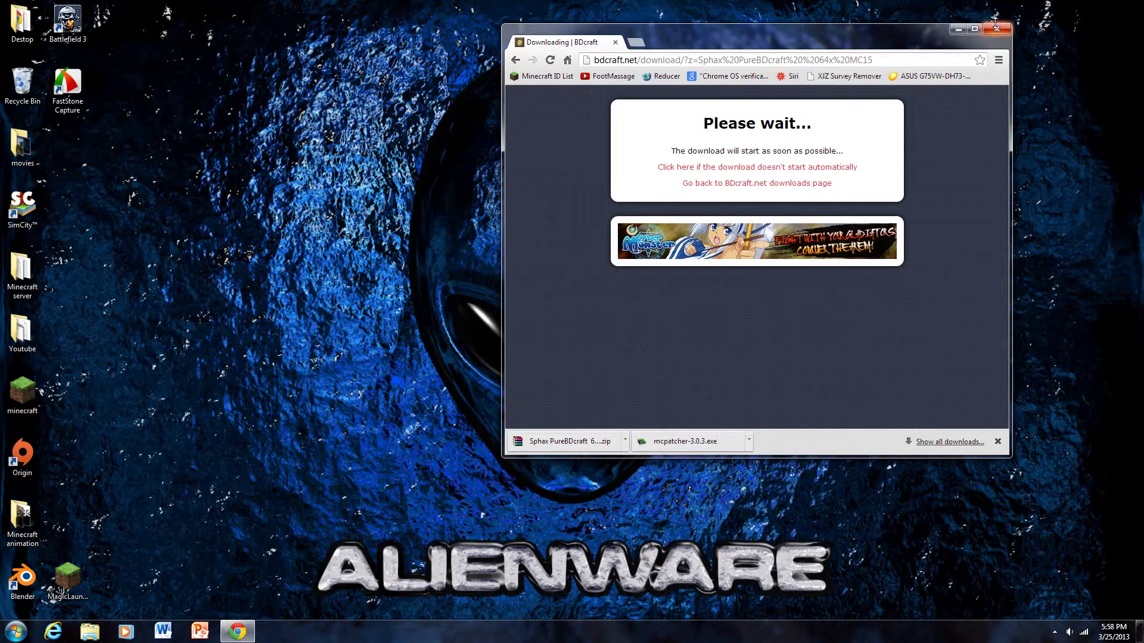
Close Chrome, log in to Minecraft, and maximize the game window.
left_click(997, 29)
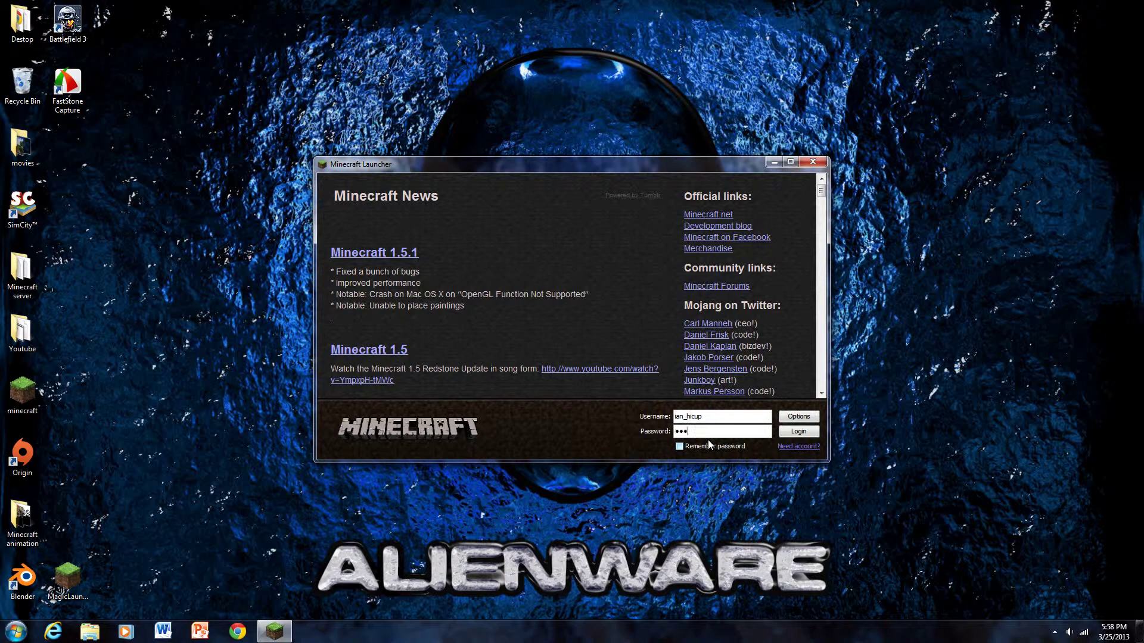
left_click(799, 432)
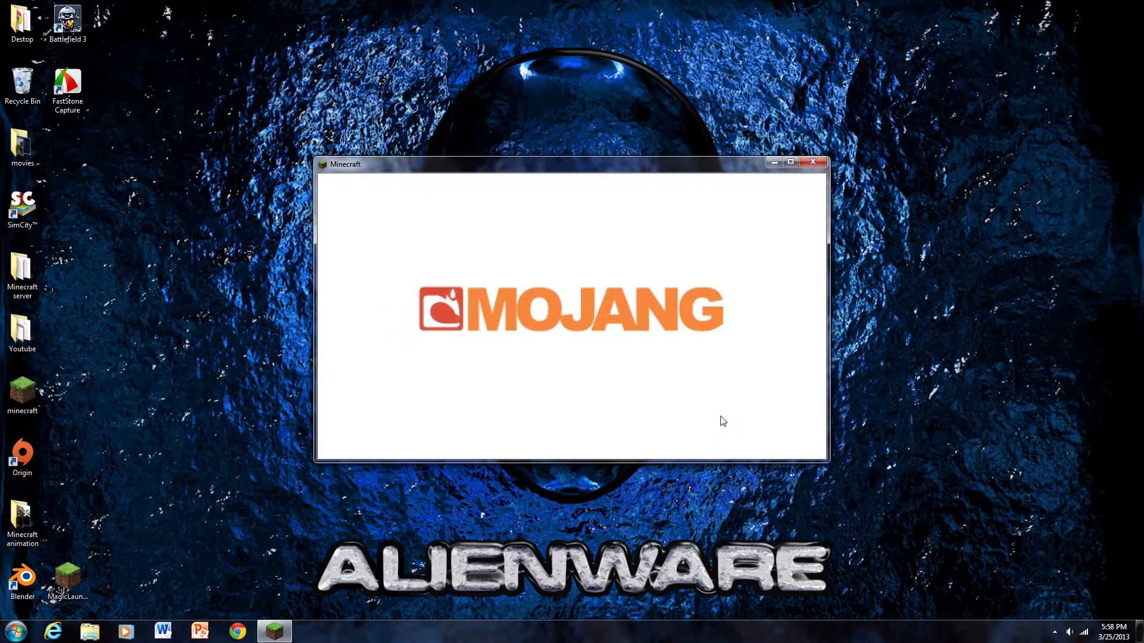
left_click(792, 162)
Select the Sphax PureBDcraft texture pack, return to the main menu, and open Singleplayer.
left_click(401, 492)
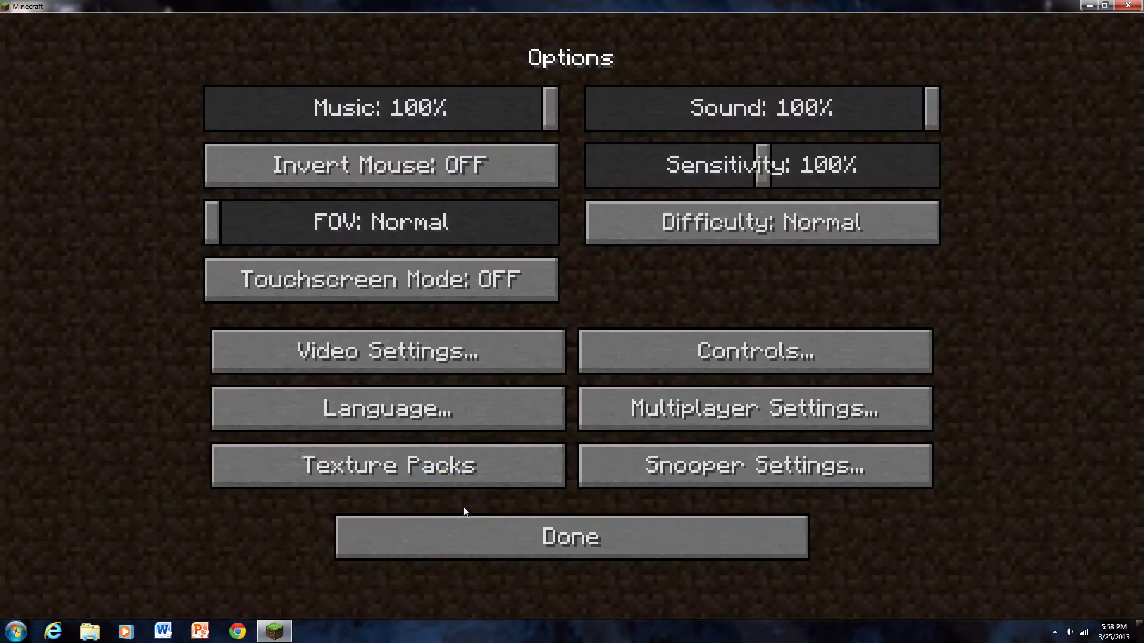
left_click(375, 463)
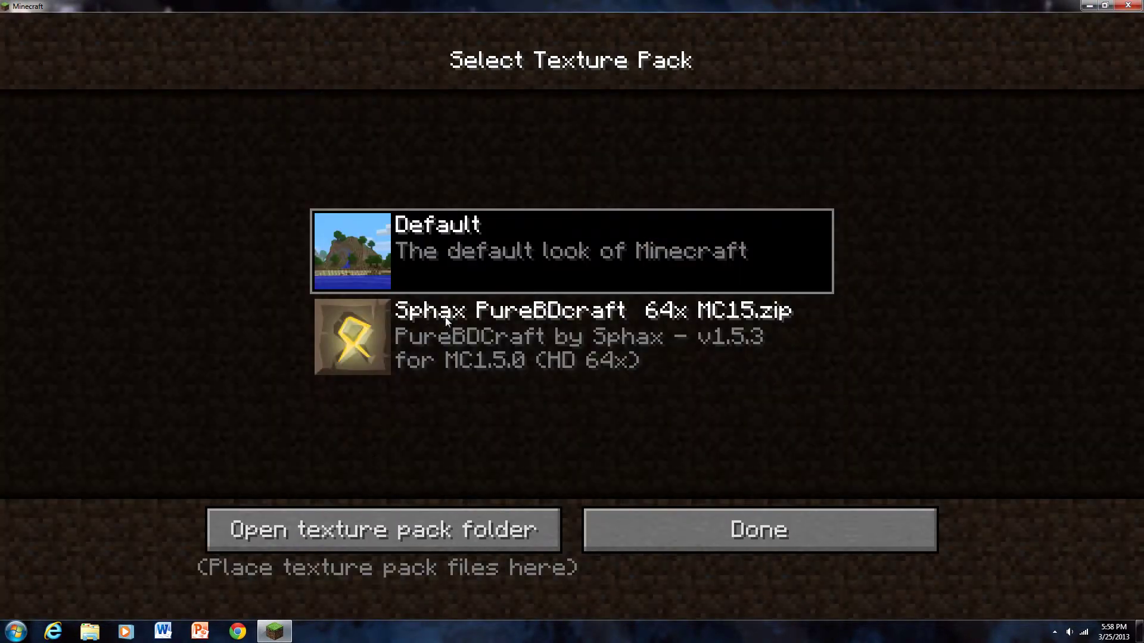
left_click(587, 398)
left_click(703, 514)
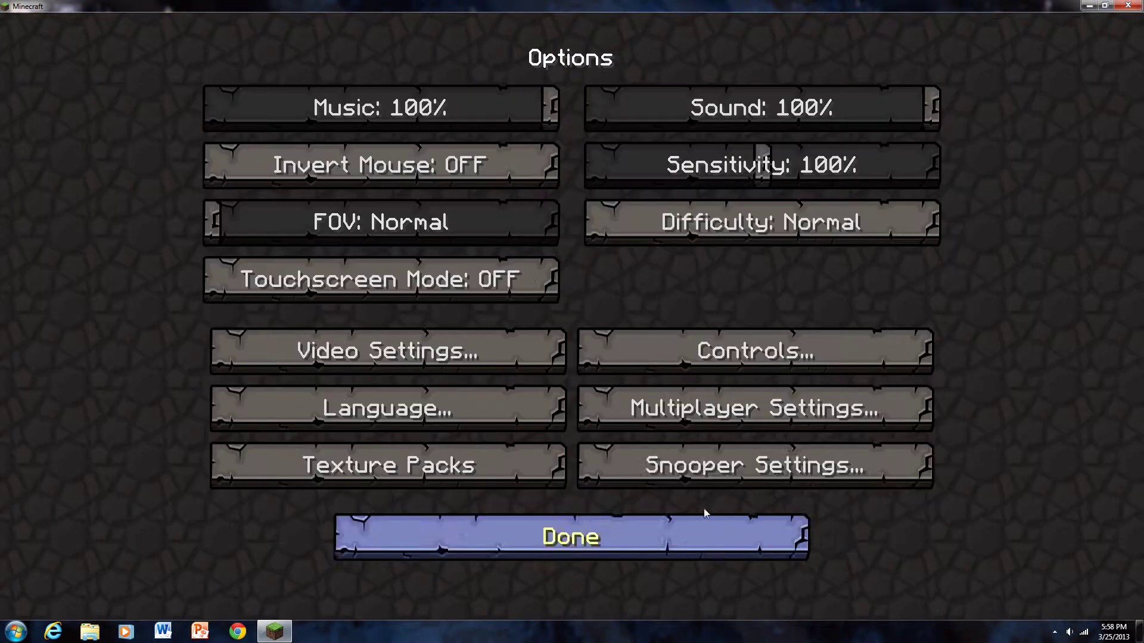
left_click(631, 527)
left_click(525, 299)
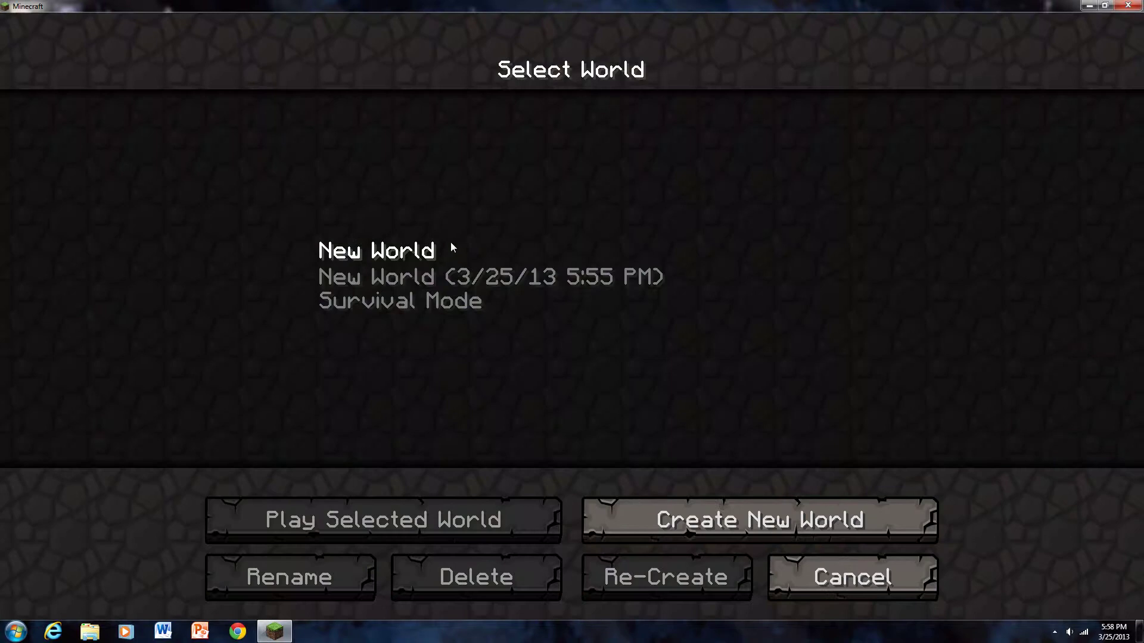
Load the New World save and walk toward the stone structures, cactus and snowy trees.
left_click(450, 245)
left_click(457, 520)
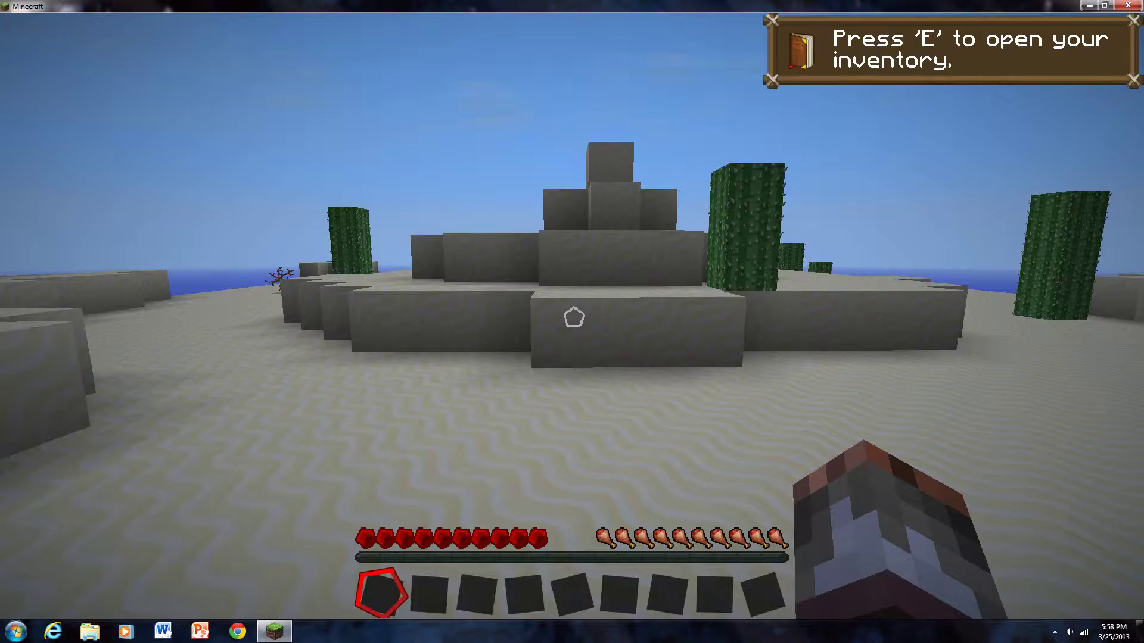
key("w")
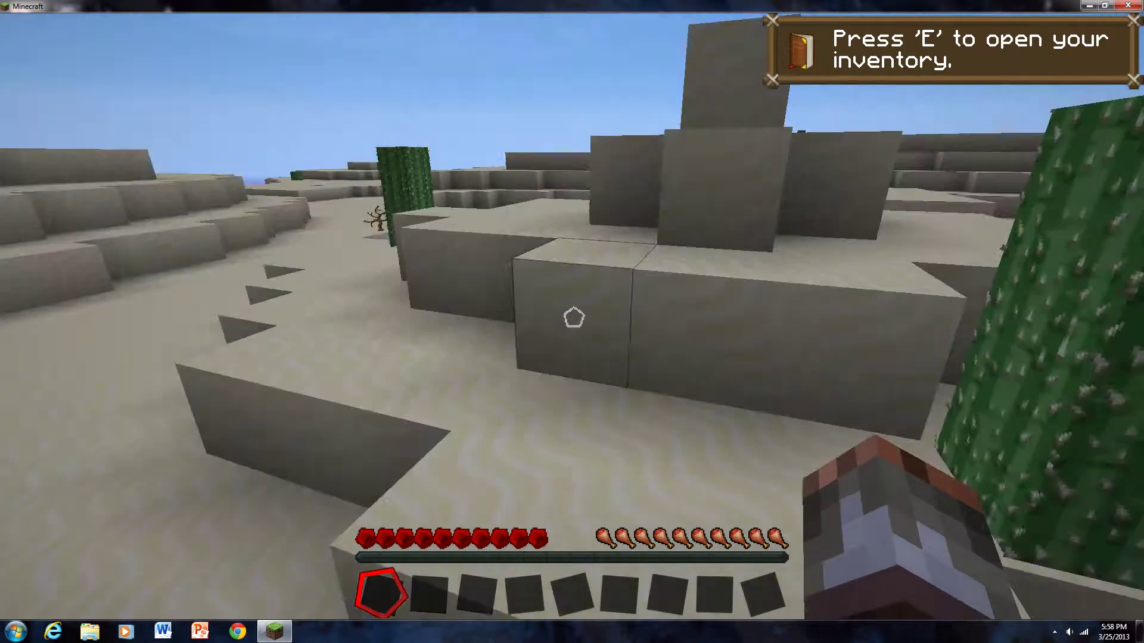
key("w")
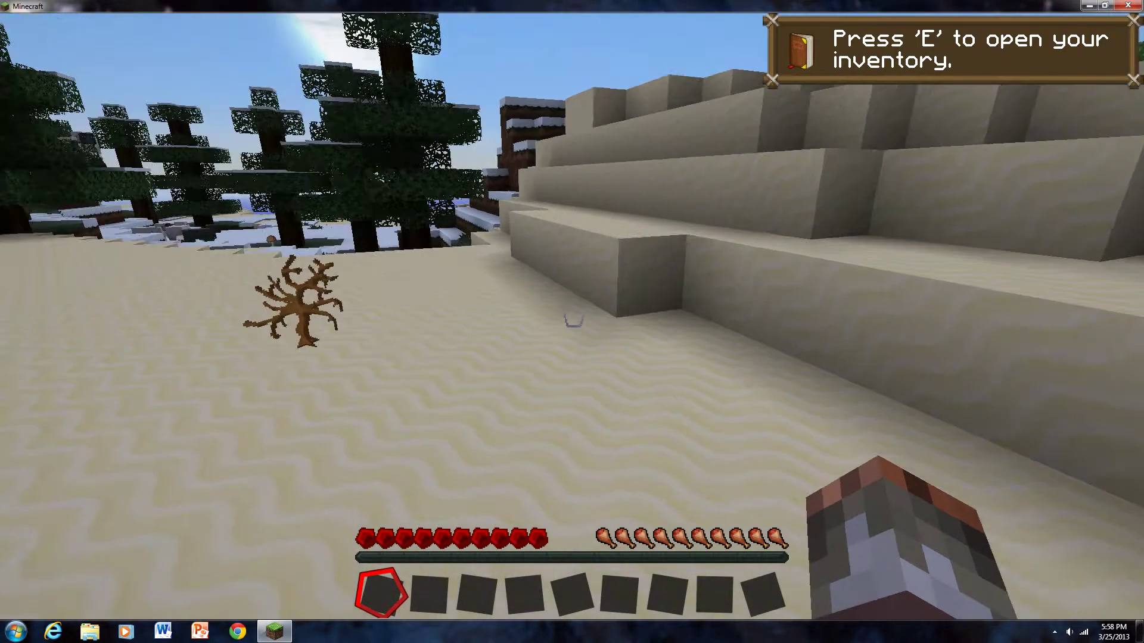
Mine one sand block, then roam past the spruce tree, desert and sand ledge.
left_click_drag(574, 318, 573, 318)
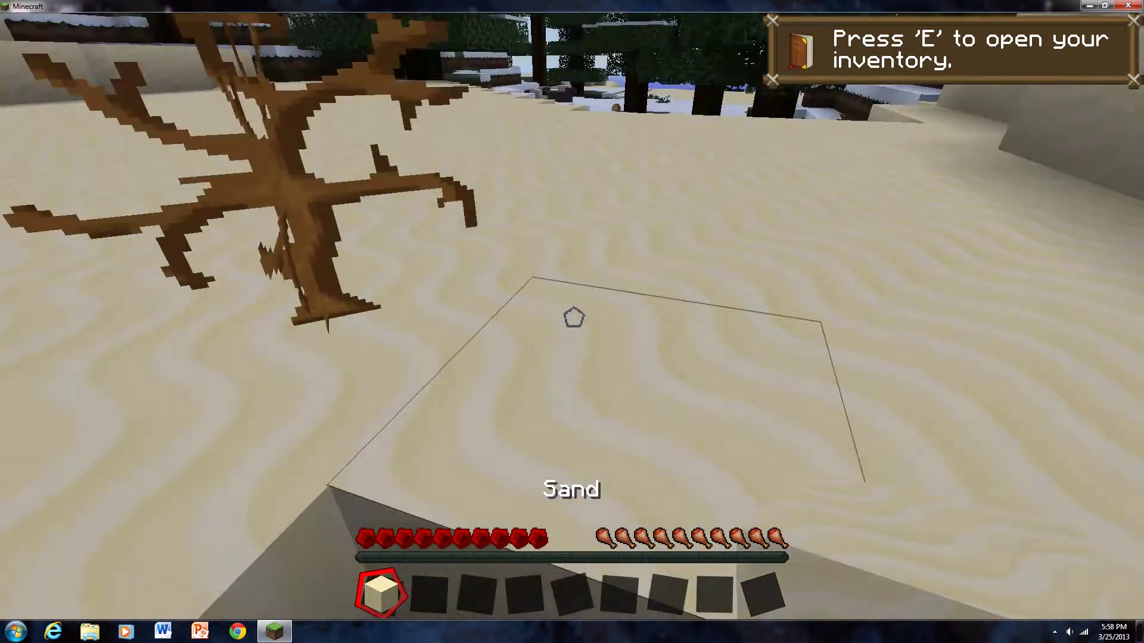
key("w")
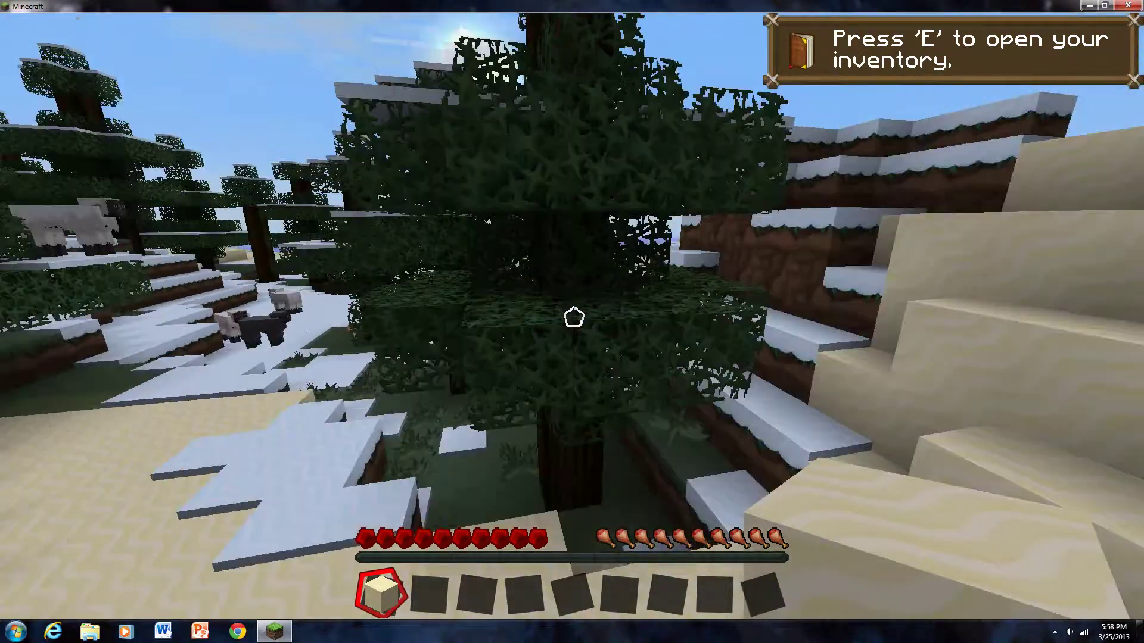
key("w")
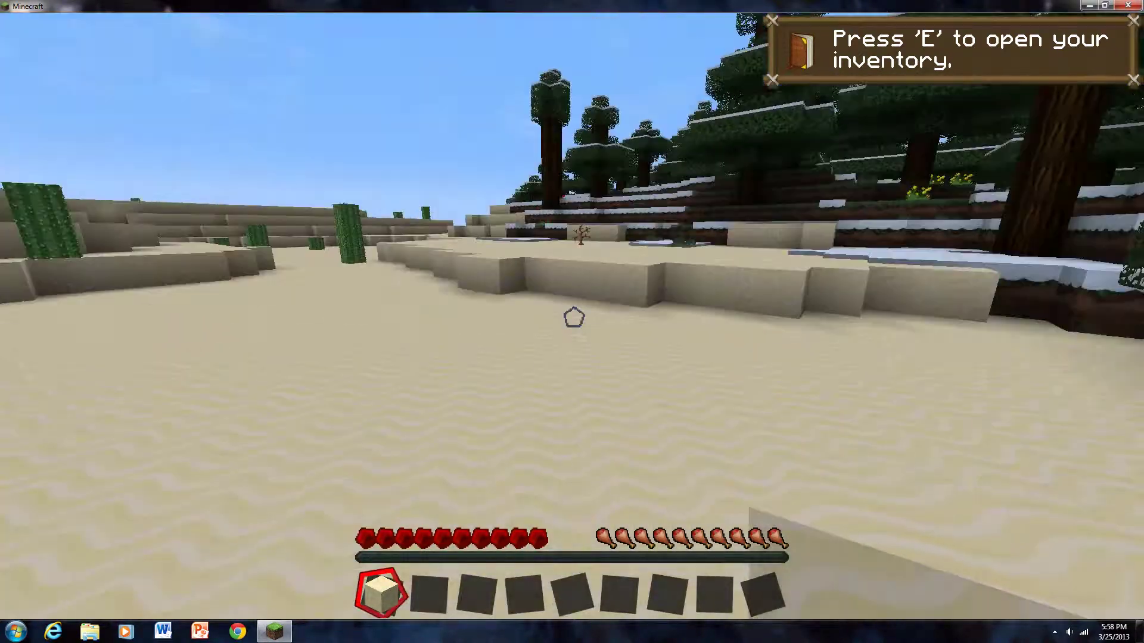
key("w")
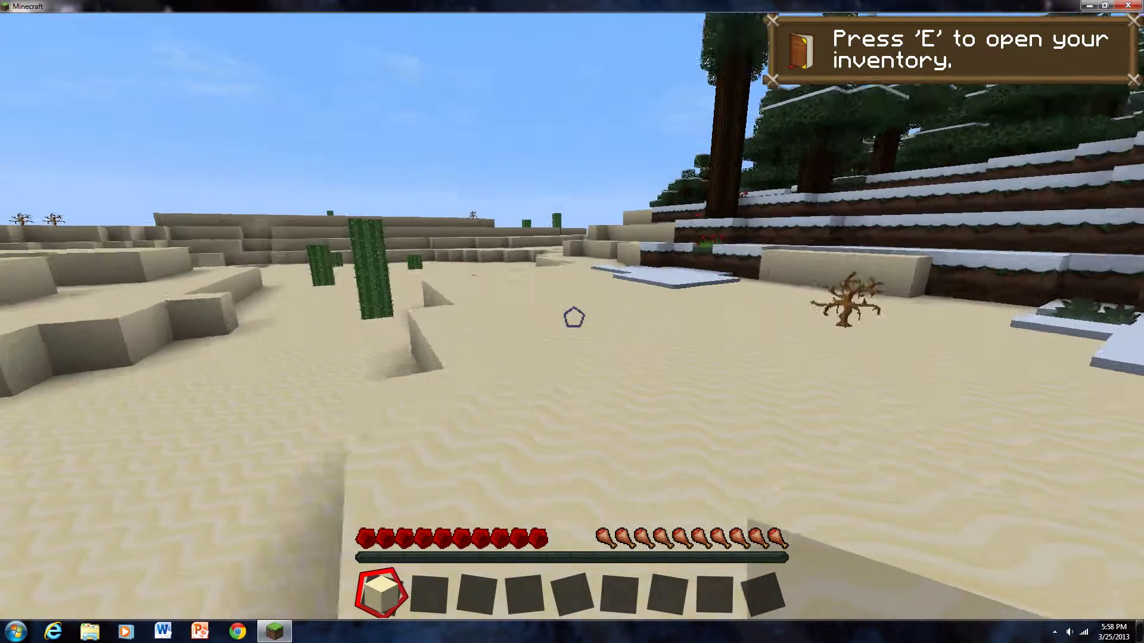
key("w")
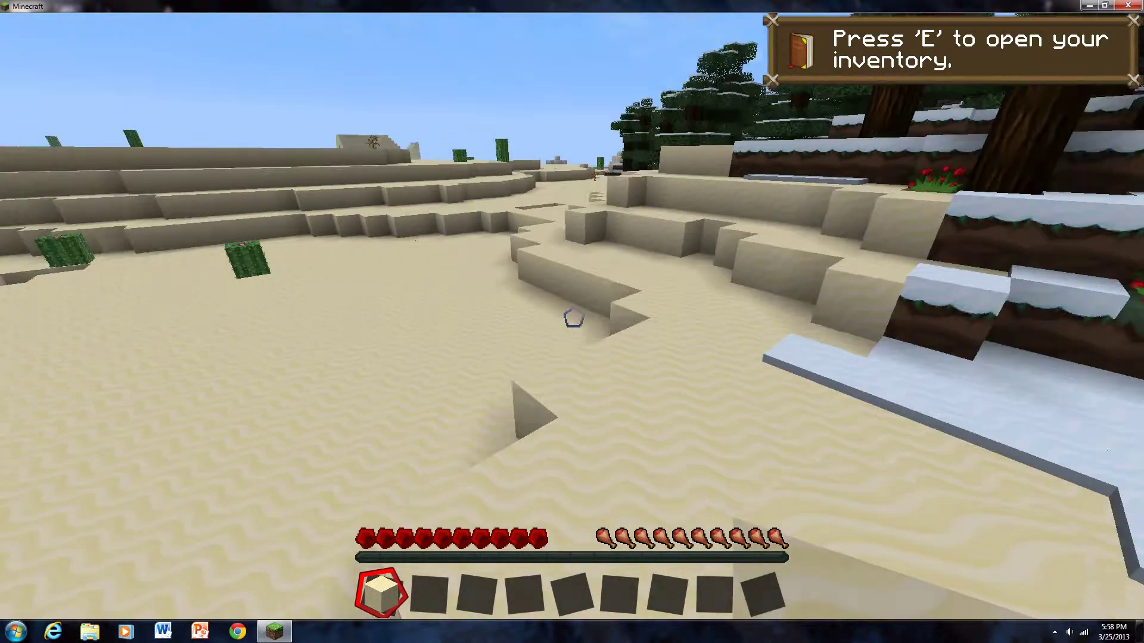
key("w")
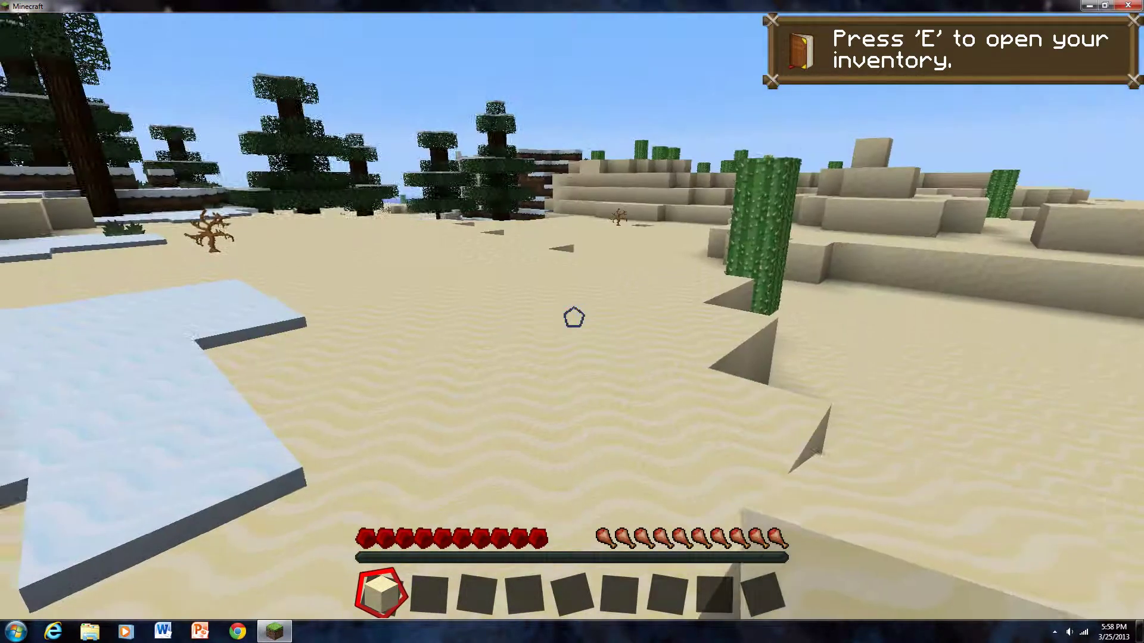